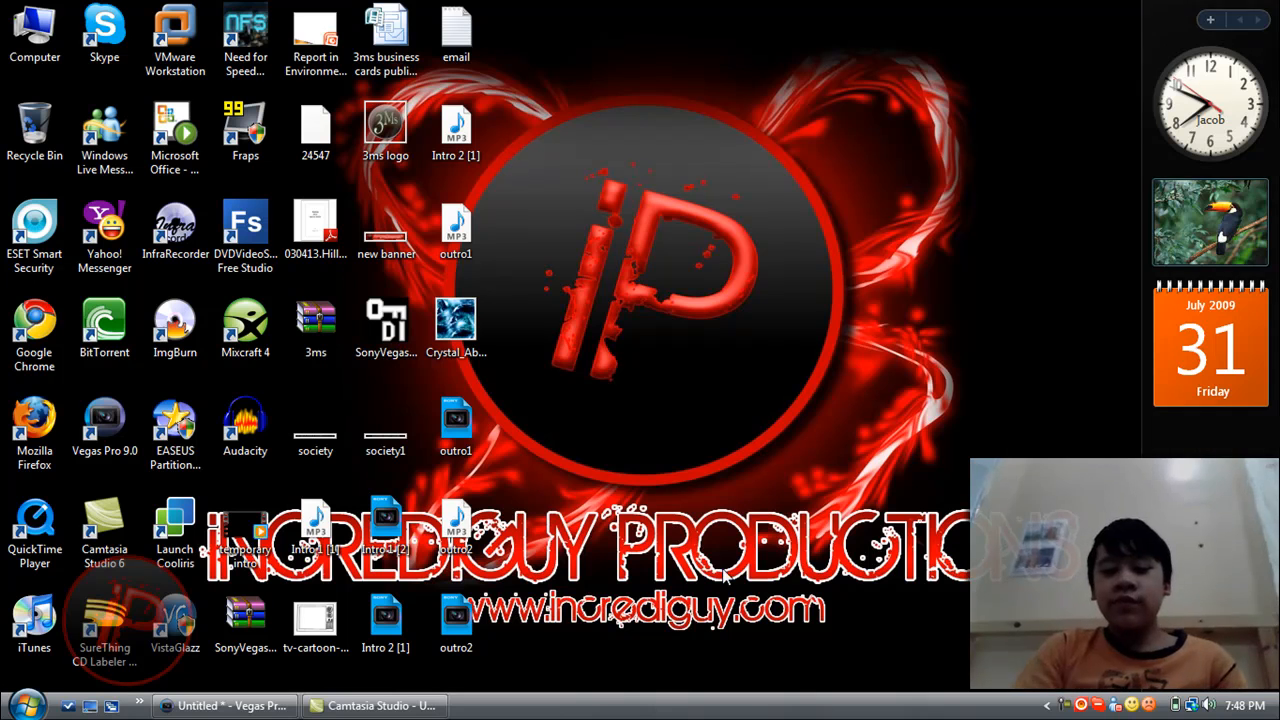
Step: Switch to Vegas Pro and add the Standard Turbulence noise texture at the start of a new video track
{"action": "left_click", "coordinate": [228, 706]}
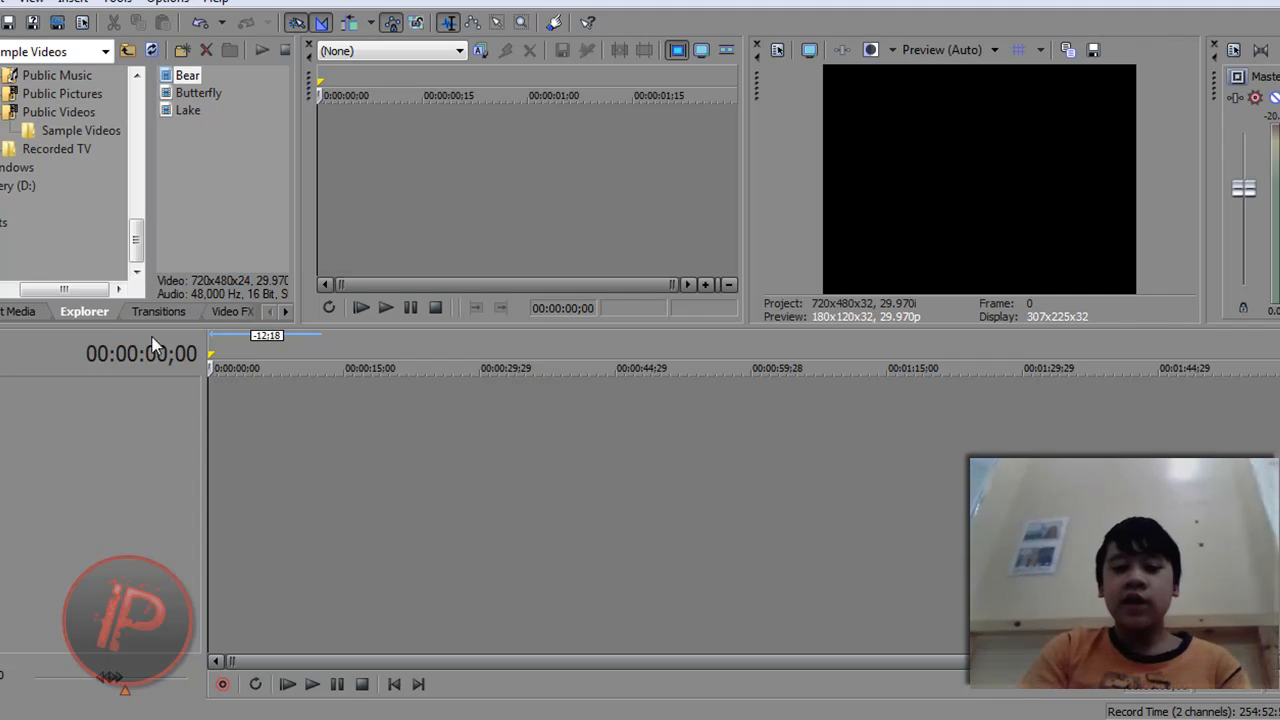
{"action": "left_click", "coordinate": [285, 311]}
{"action": "left_click", "coordinate": [285, 311]}
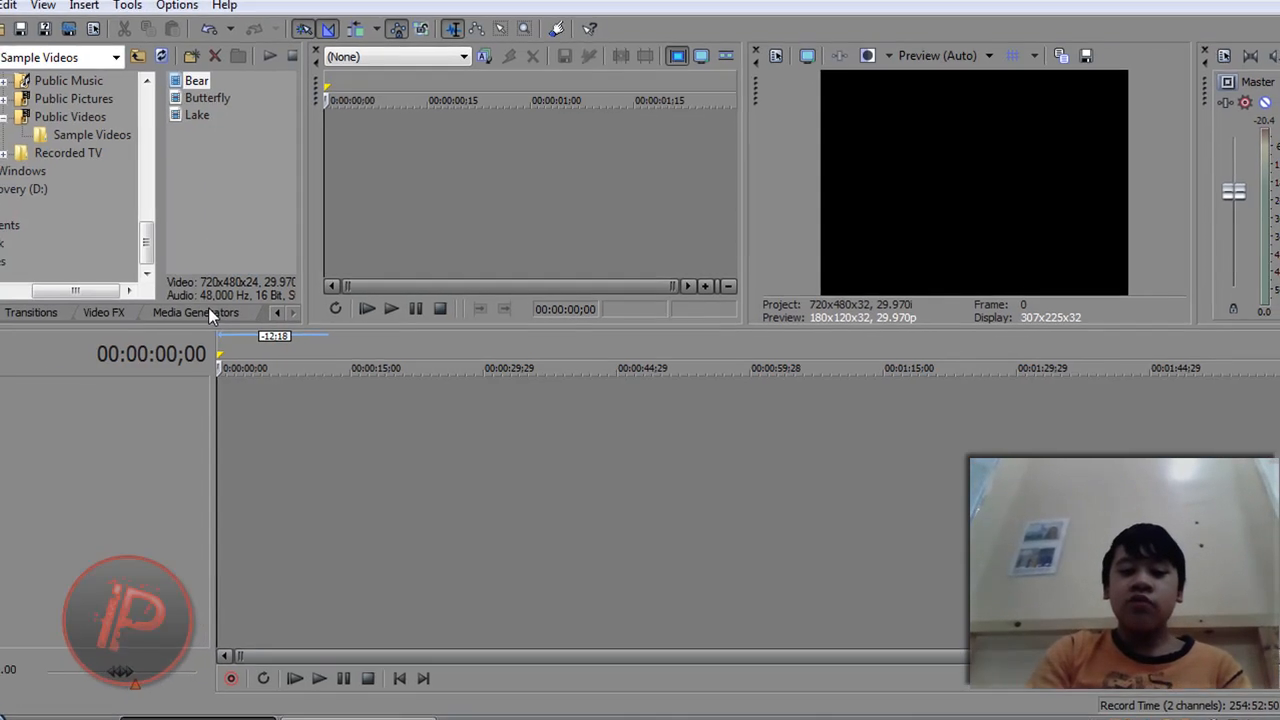
{"action": "left_click", "coordinate": [204, 312]}
{"action": "left_click", "coordinate": [70, 126]}
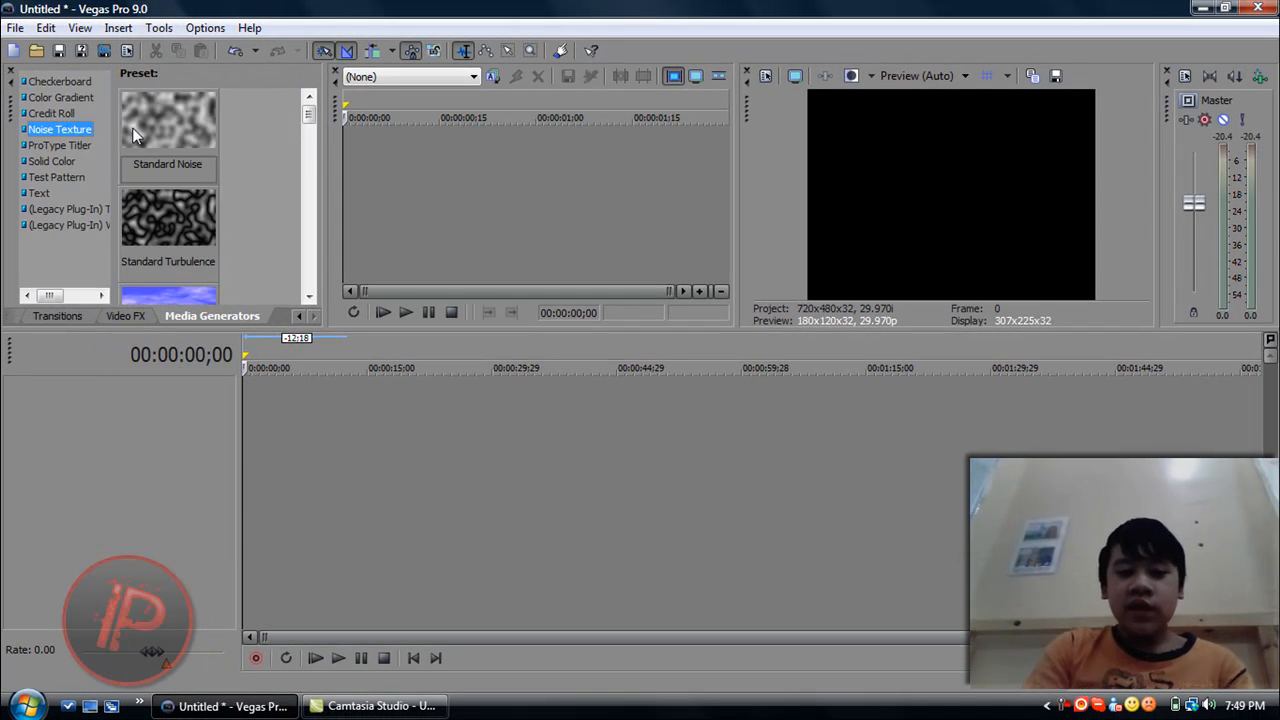
{"action": "left_click_drag", "start_coordinate": [168, 198], "coordinate": [256, 404]}
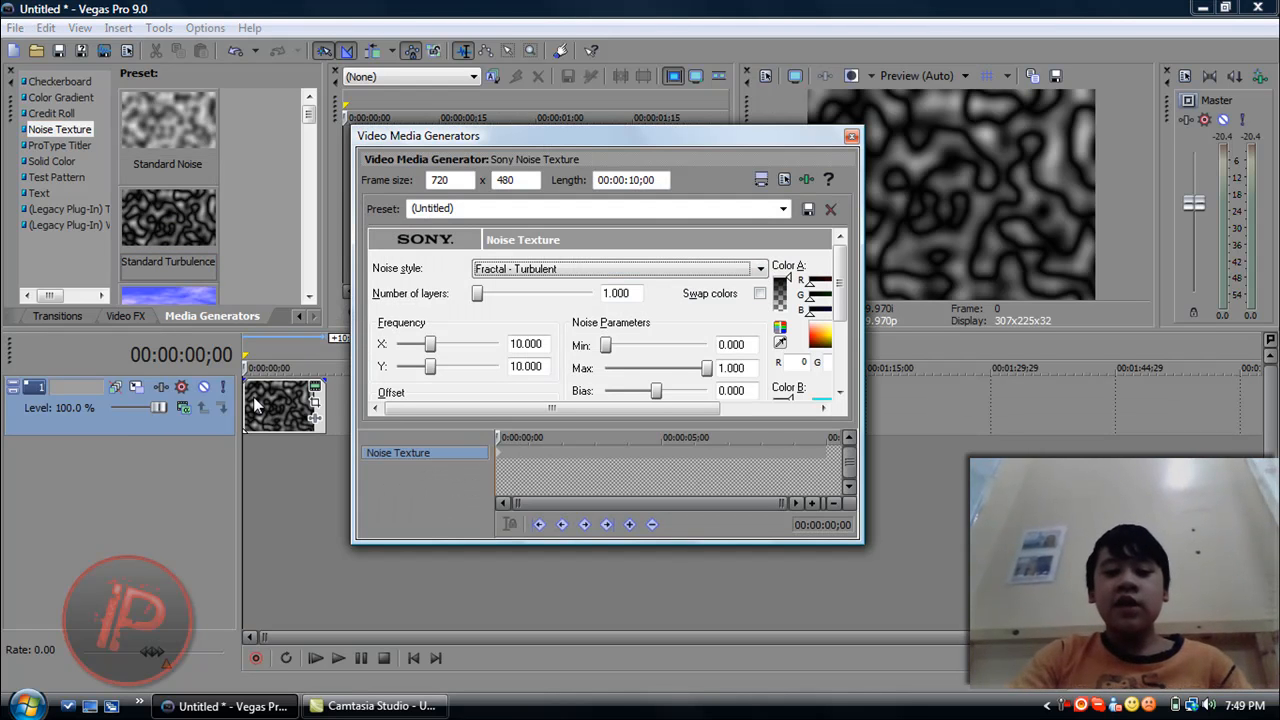
{"action": "left_click", "coordinate": [970, 106]}
{"action": "left_click", "coordinate": [851, 136]}
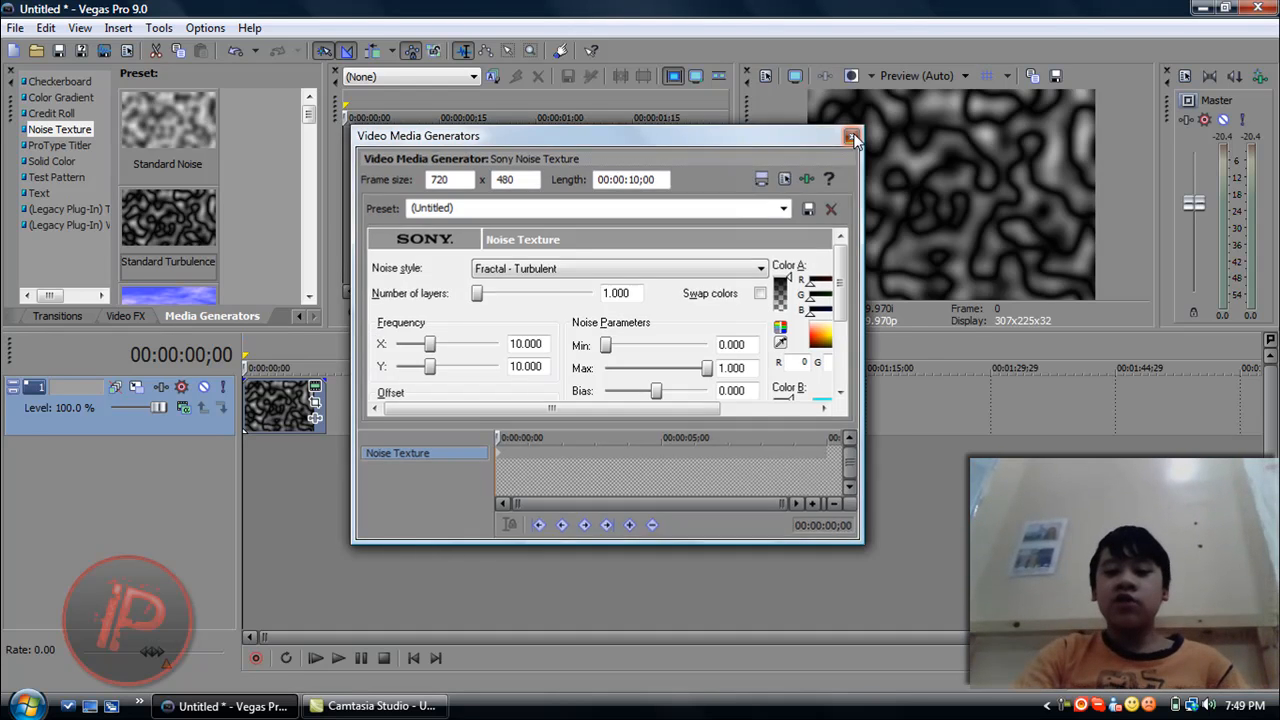
Step: Play back the noise texture clip on the timeline, then check its right edge
{"action": "left_click", "coordinate": [339, 658]}
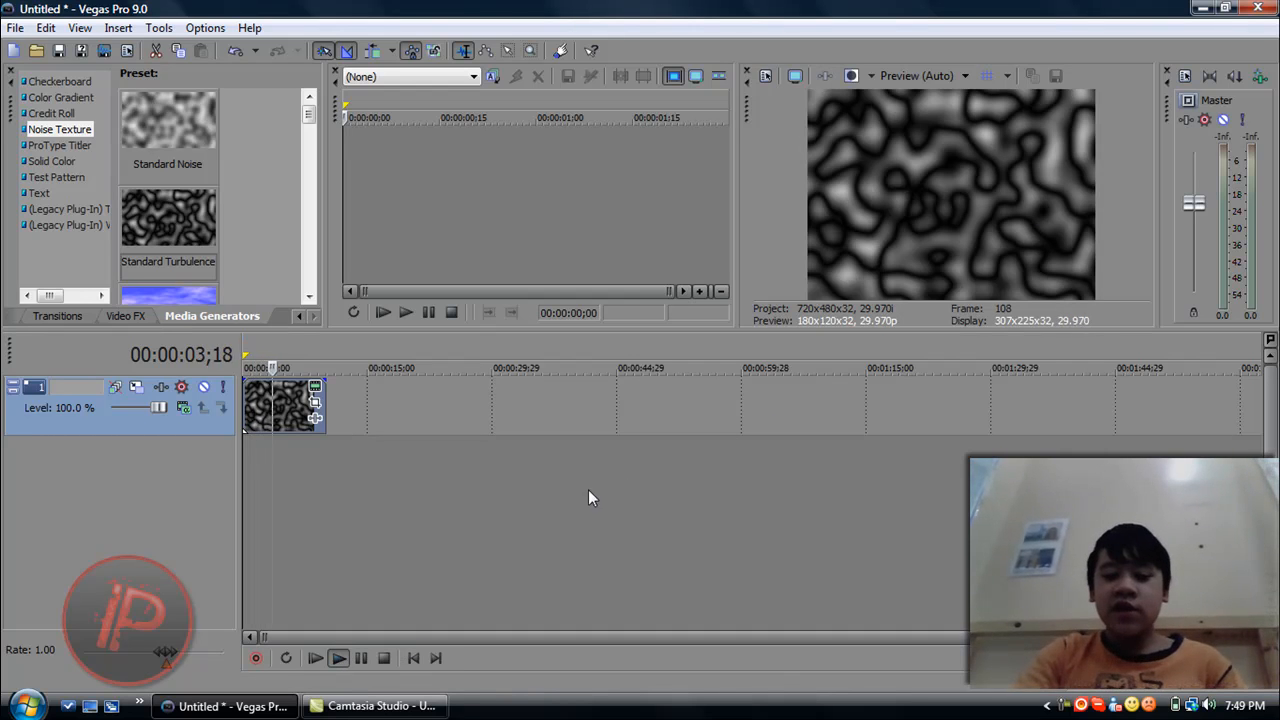
{"action": "left_click", "coordinate": [384, 657]}
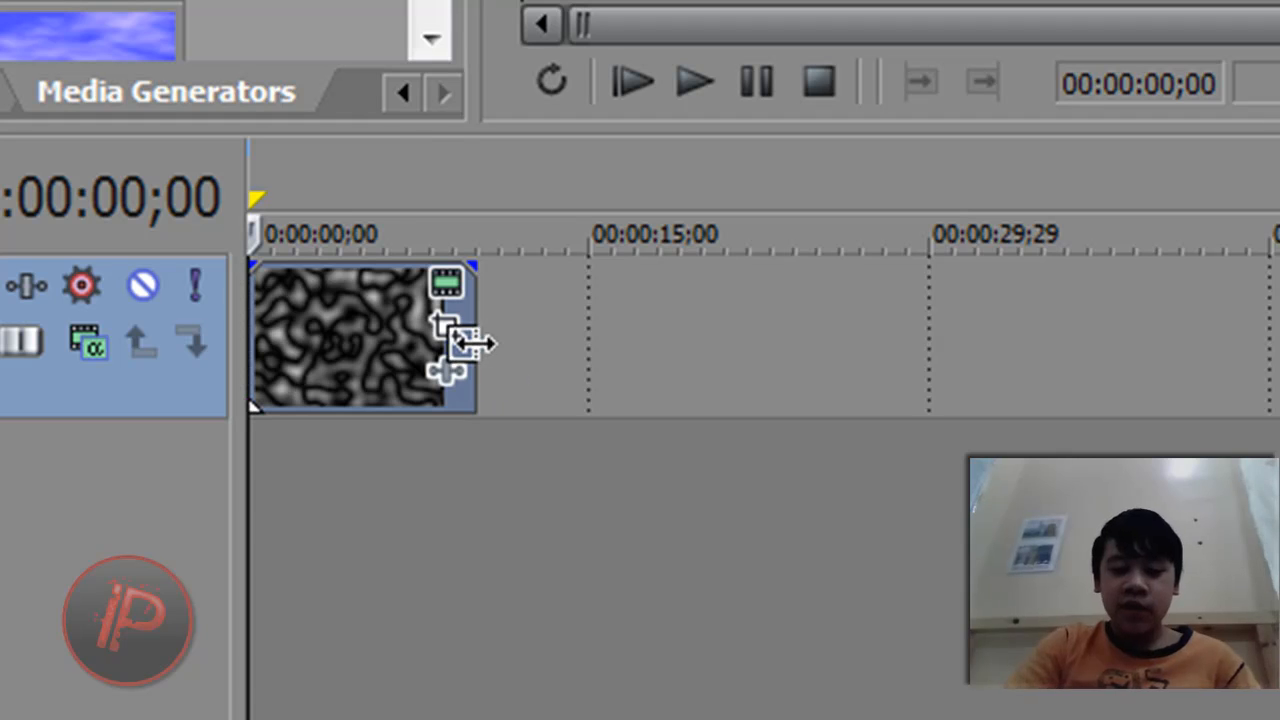
{"action": "left_click_drag", "start_coordinate": [465, 343], "coordinate": [478, 310]}
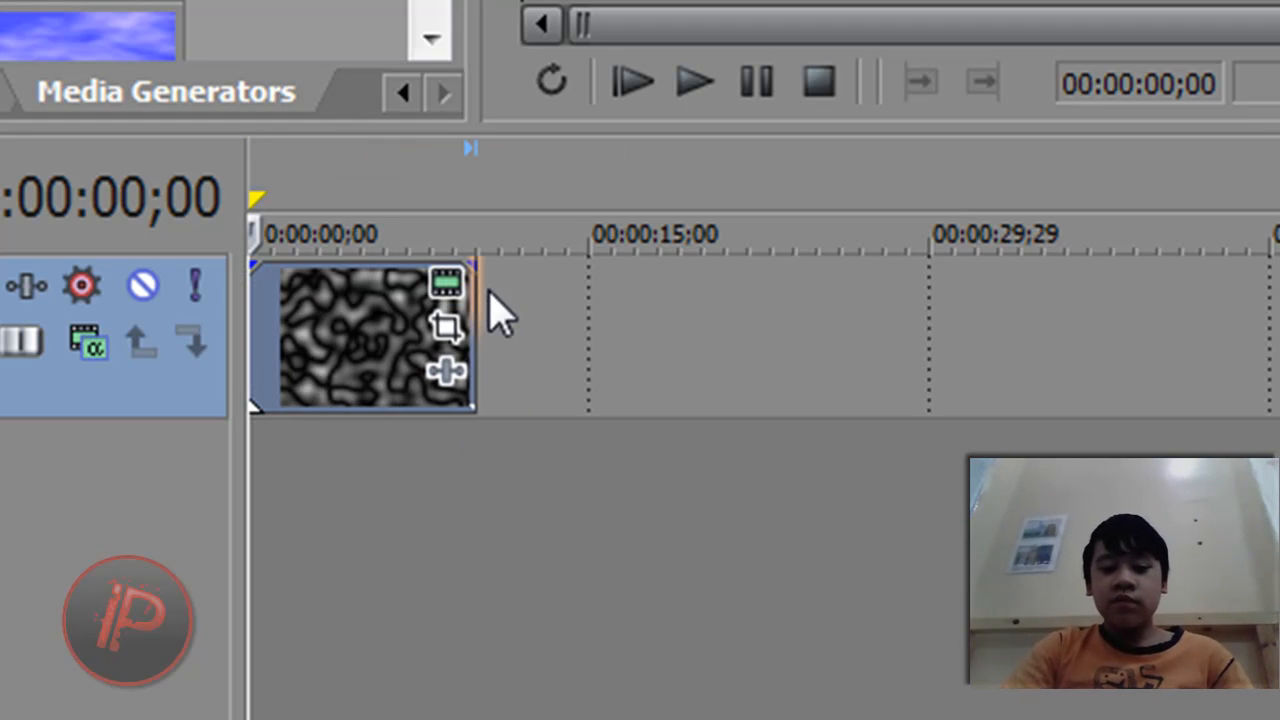
Step: Reopen the noise clip's generated media settings and examine the full set of noise parameters
{"action": "right_click", "coordinate": [334, 323]}
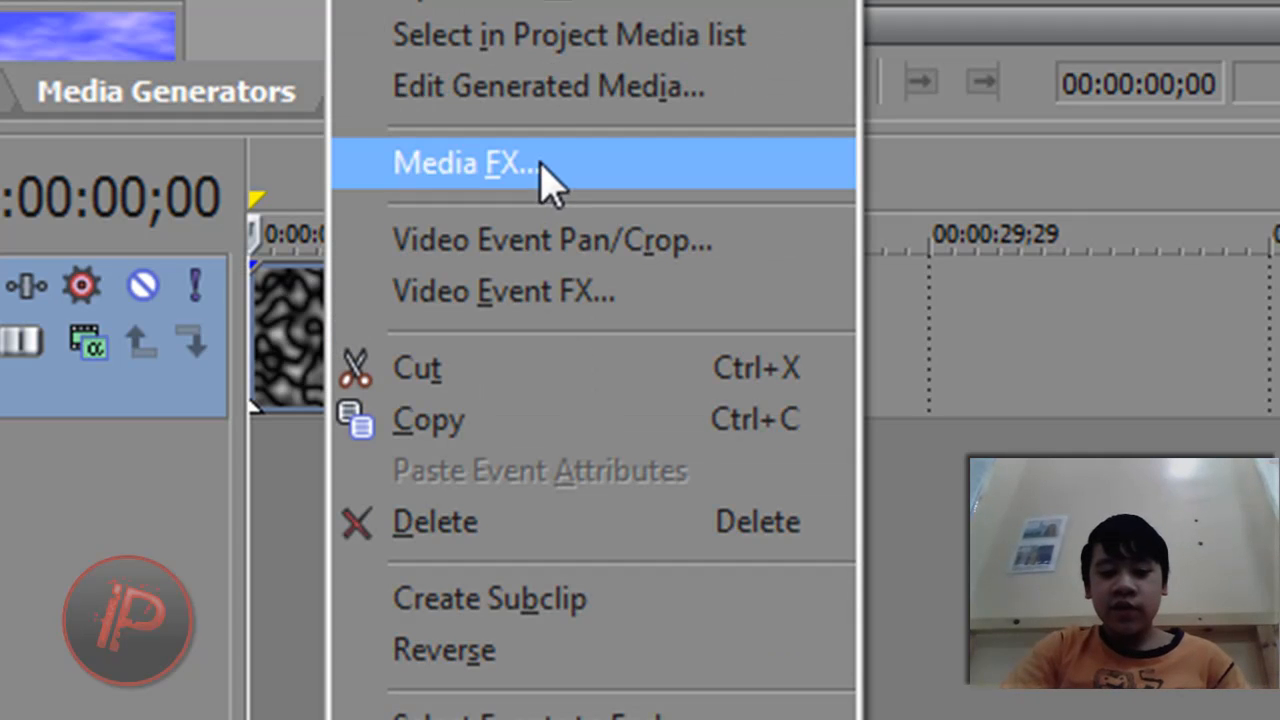
{"action": "left_click", "coordinate": [527, 90]}
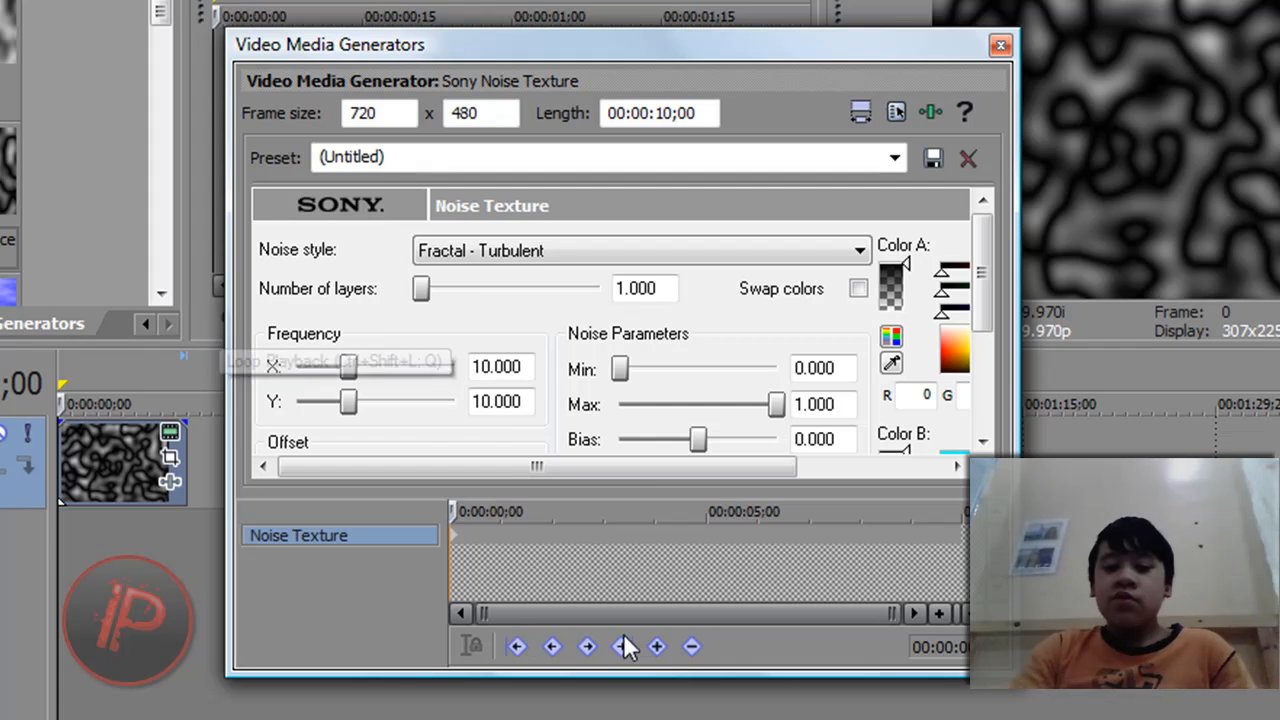
{"action": "left_click_drag", "start_coordinate": [455, 507], "coordinate": [263, 536]}
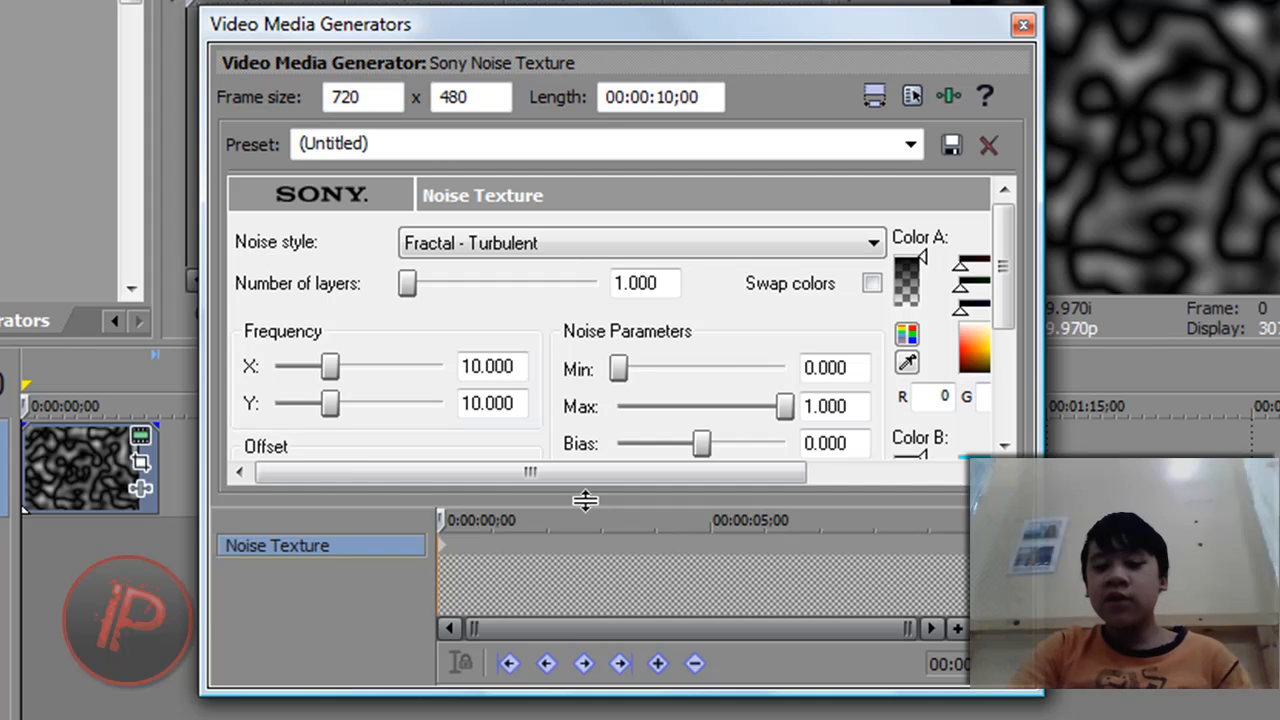
{"action": "left_click_drag", "start_coordinate": [585, 500], "coordinate": [585, 668]}
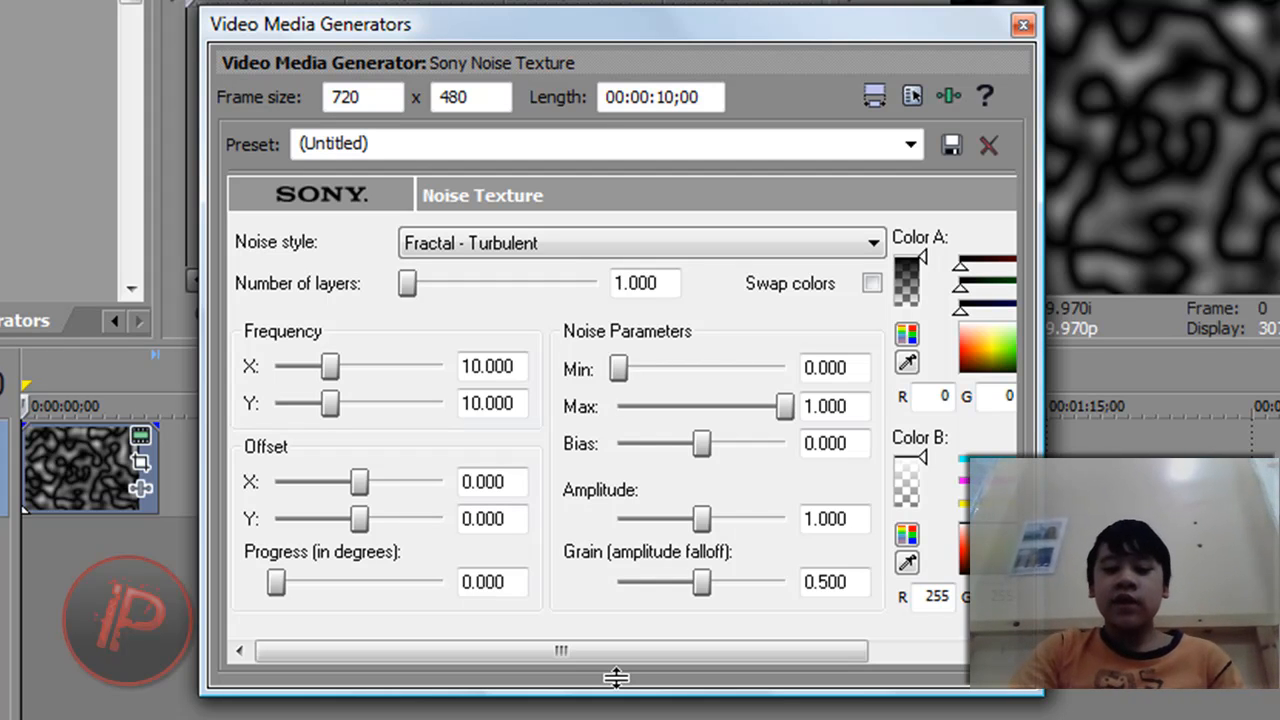
{"action": "left_click_drag", "start_coordinate": [616, 678], "coordinate": [612, 488]}
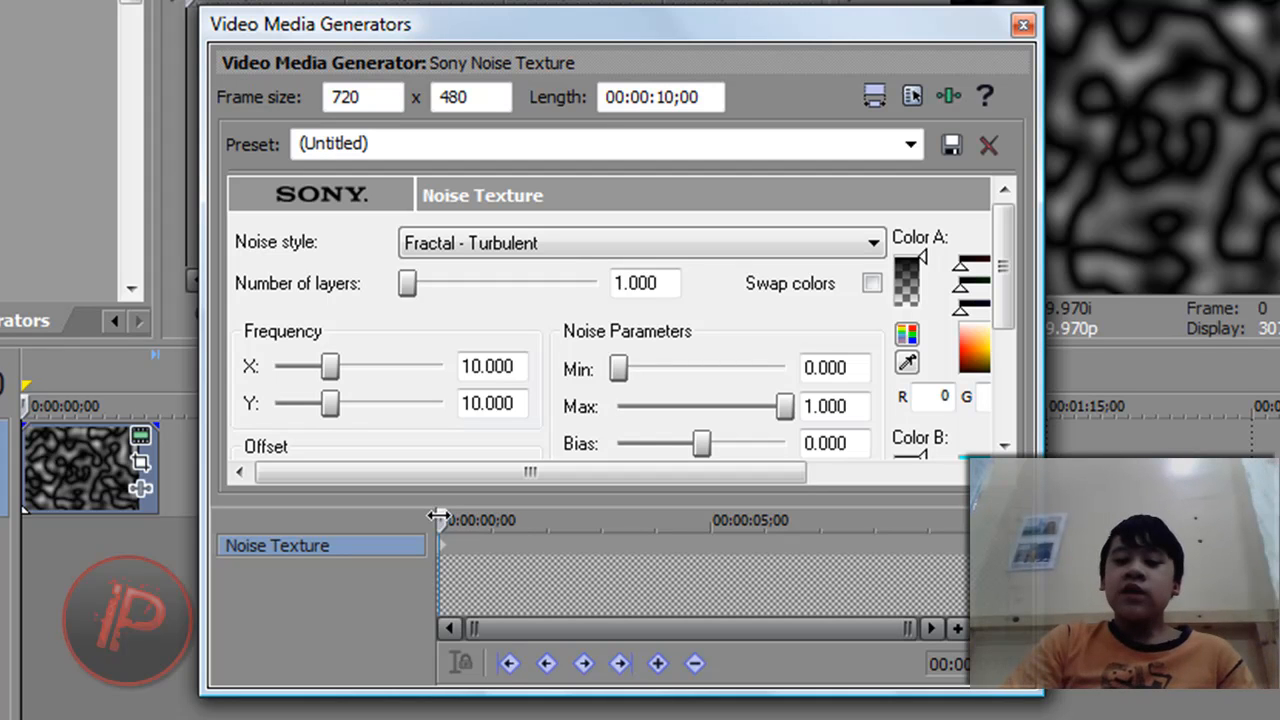
Step: Place the generator's keyframe cursor at 00:00:06;00 and set the horizontal frequency there to 10.010
{"action": "left_click_drag", "start_coordinate": [438, 516], "coordinate": [771, 449]}
{"action": "left_click_drag", "start_coordinate": [820, 516], "coordinate": [766, 514]}
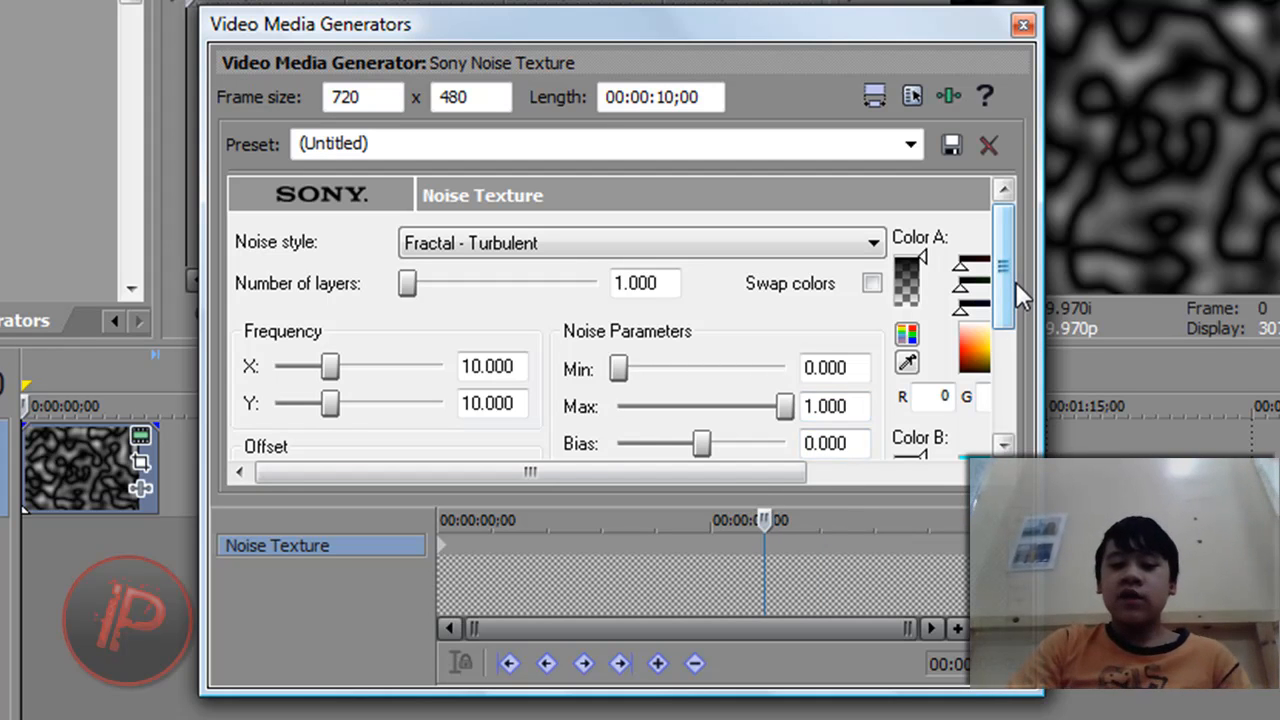
{"action": "mouse_move", "coordinate": [765, 517]}
{"action": "left_mouse_down"}
{"action": "mouse_move", "coordinate": [480, 518]}
{"action": "mouse_move", "coordinate": [808, 518]}
{"action": "mouse_move", "coordinate": [764, 505]}
{"action": "left_mouse_up"}
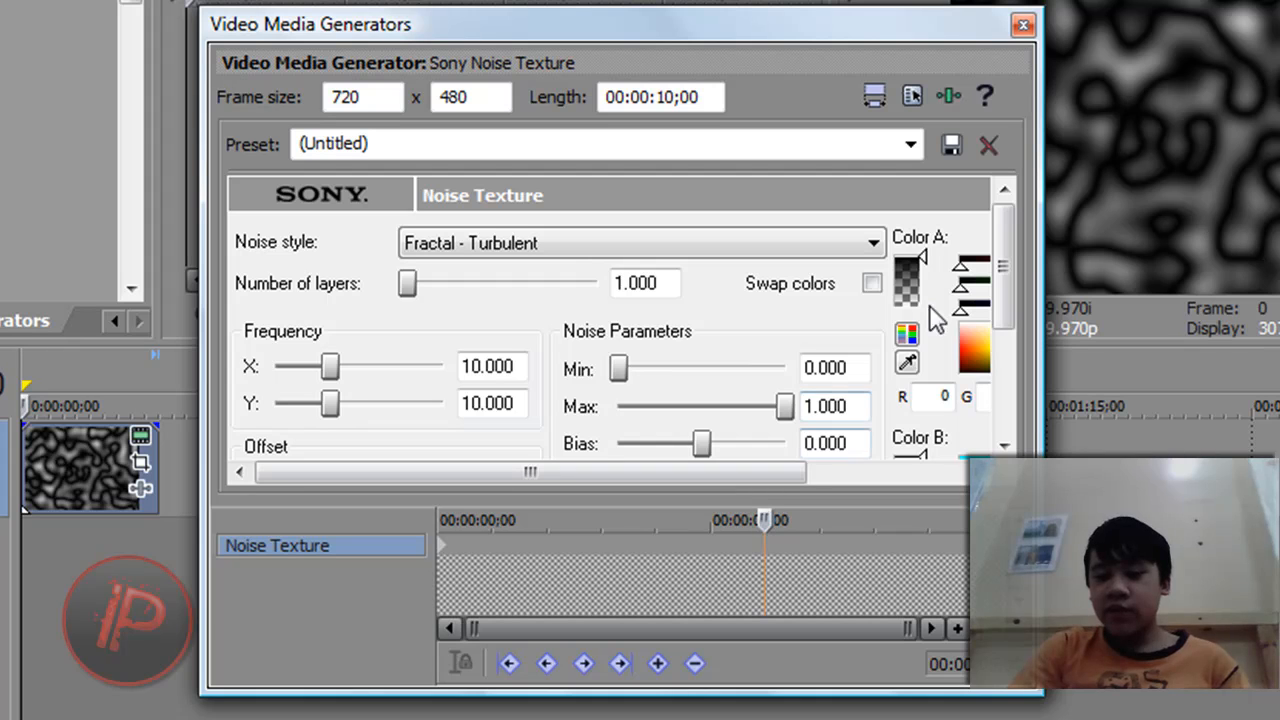
{"action": "left_click_drag", "start_coordinate": [1005, 235], "coordinate": [1003, 342]}
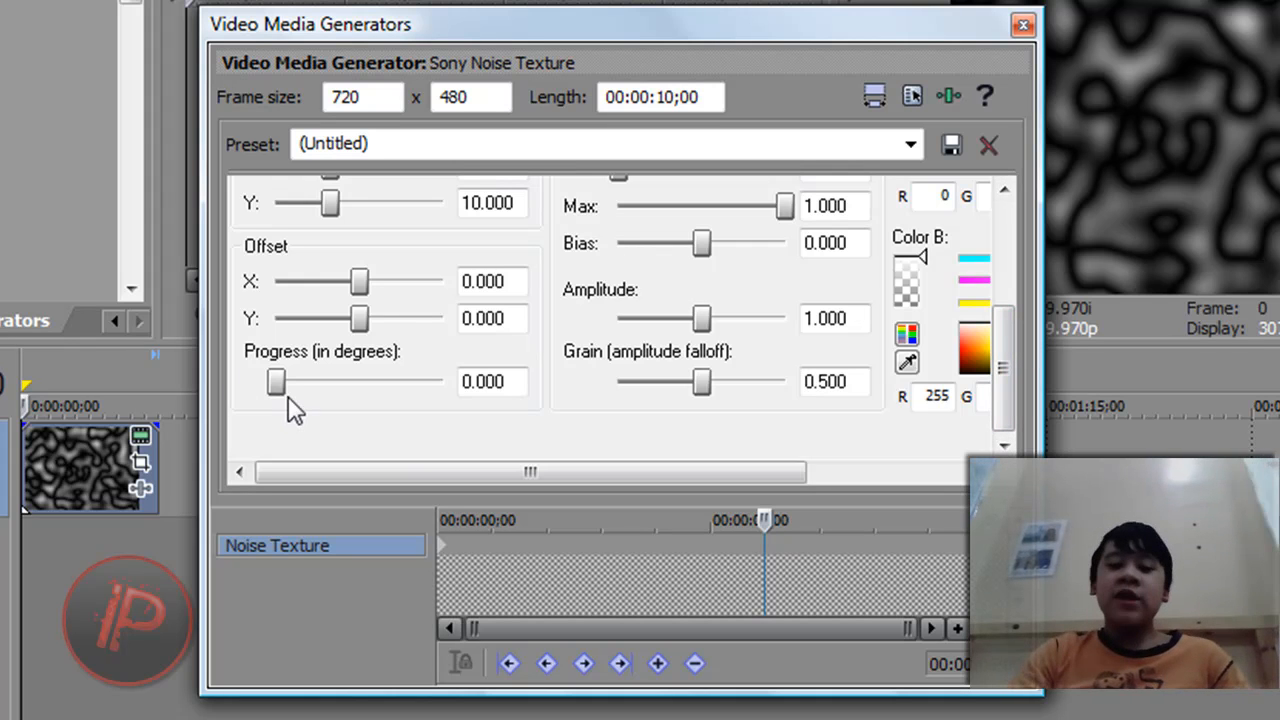
{"action": "left_click_drag", "start_coordinate": [1011, 331], "coordinate": [1010, 260]}
{"action": "left_click_drag", "start_coordinate": [624, 298], "coordinate": [423, 320]}
{"action": "left_click_drag", "start_coordinate": [785, 337], "coordinate": [877, 300]}
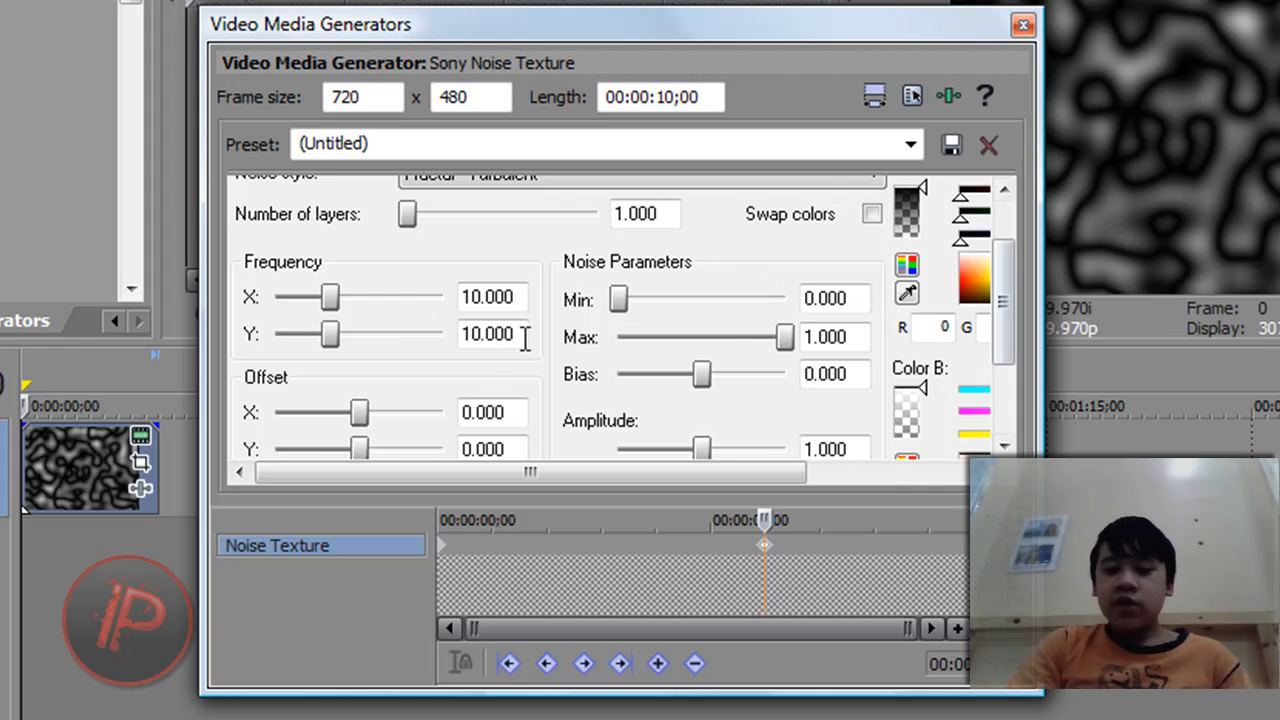
{"action": "mouse_move", "coordinate": [338, 297]}
{"action": "left_mouse_down"}
{"action": "mouse_move", "coordinate": [320, 296]}
{"action": "mouse_move", "coordinate": [347, 301]}
{"action": "left_mouse_up"}
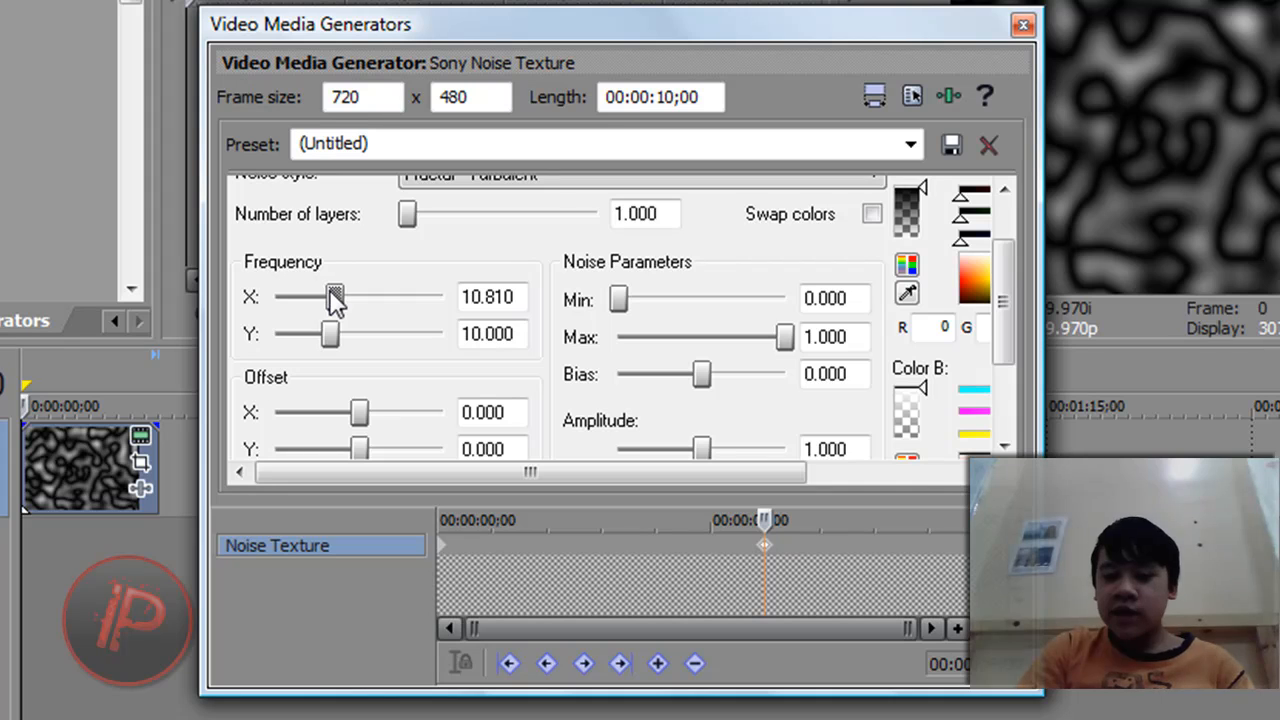
{"action": "left_click_drag", "start_coordinate": [335, 303], "coordinate": [335, 303]}
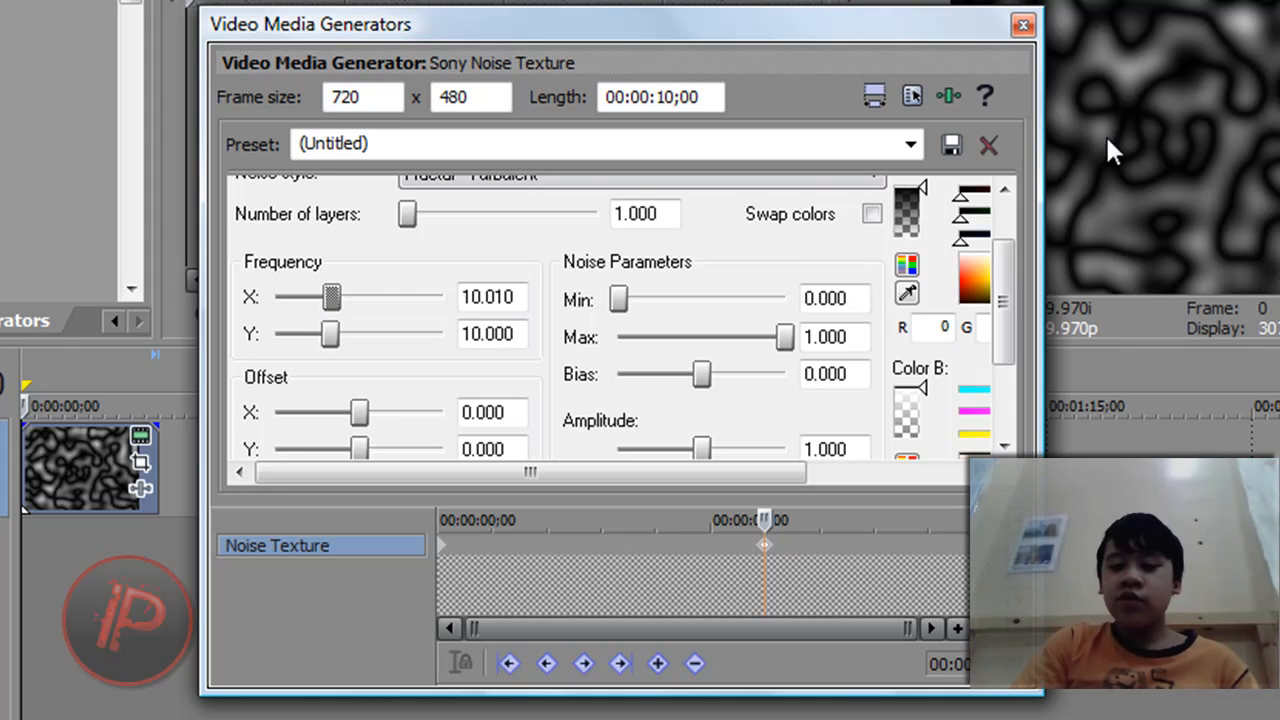
Step: Set the noise texture's Progress to 10 degrees at the current keyframe and play the clip from the start
{"action": "left_click_drag", "start_coordinate": [1012, 262], "coordinate": [1010, 327]}
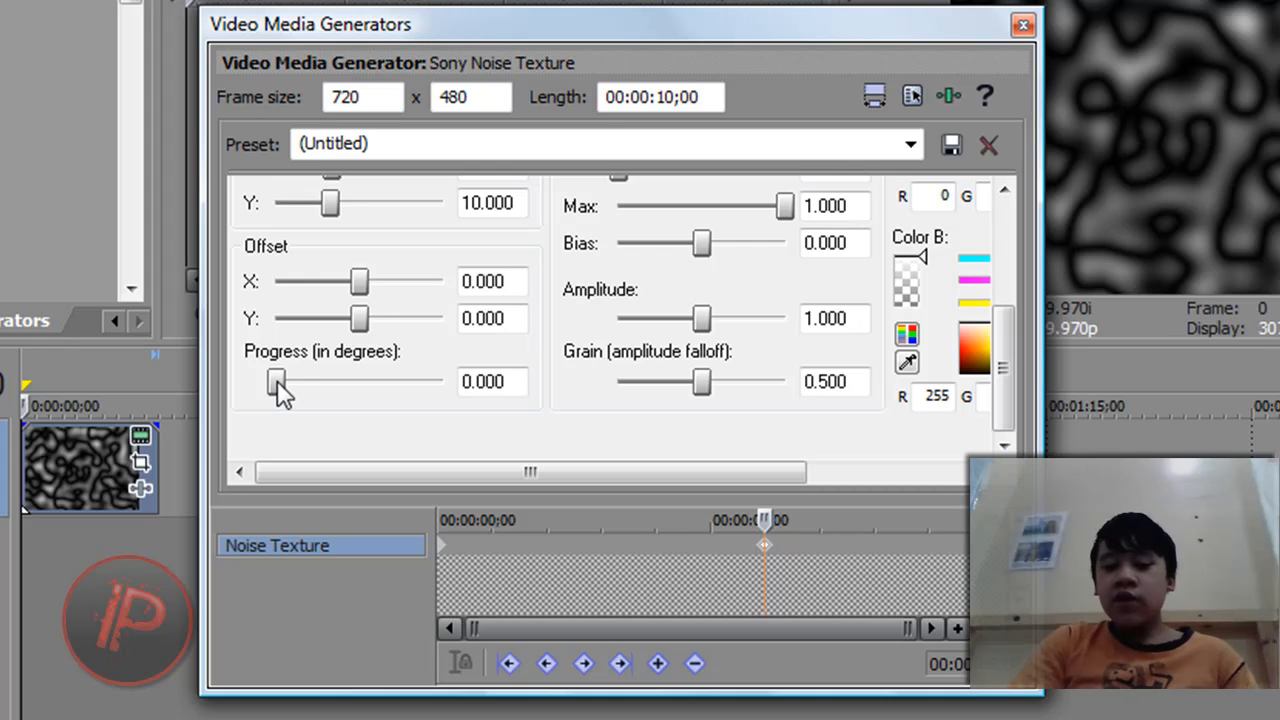
{"action": "left_click_drag", "start_coordinate": [280, 390], "coordinate": [486, 391]}
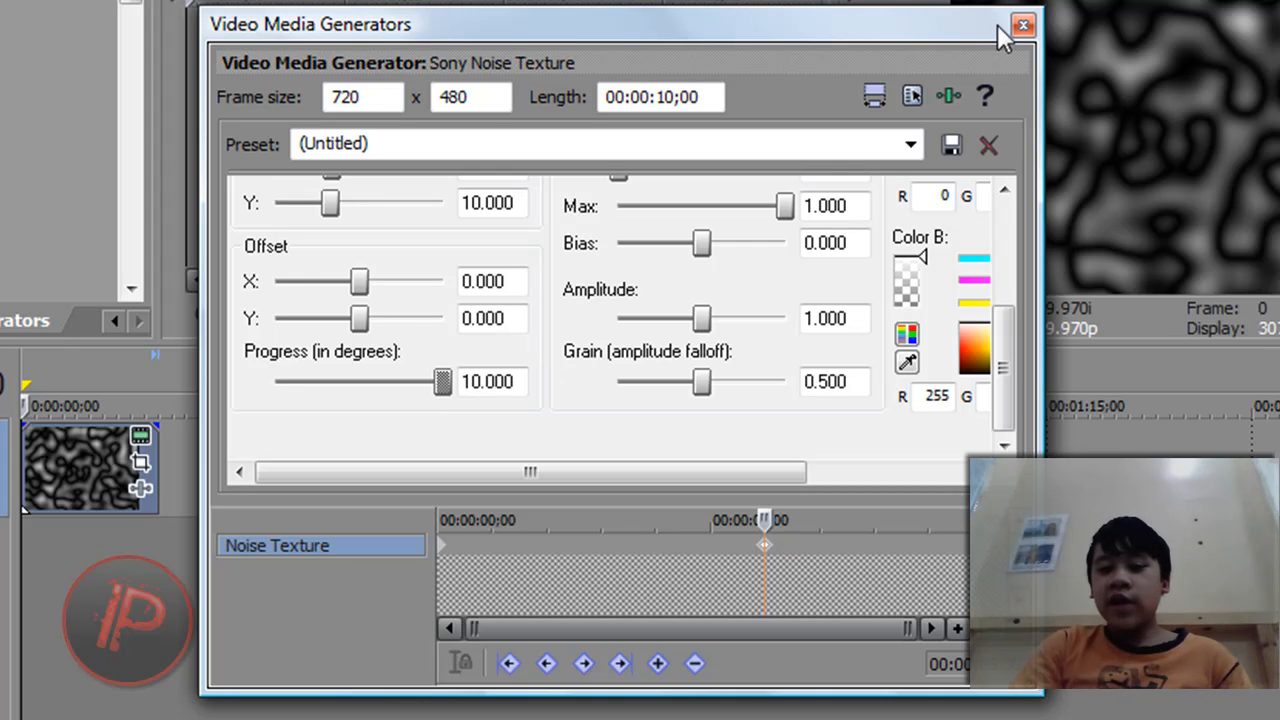
{"action": "key", "text": "alt+F4"}
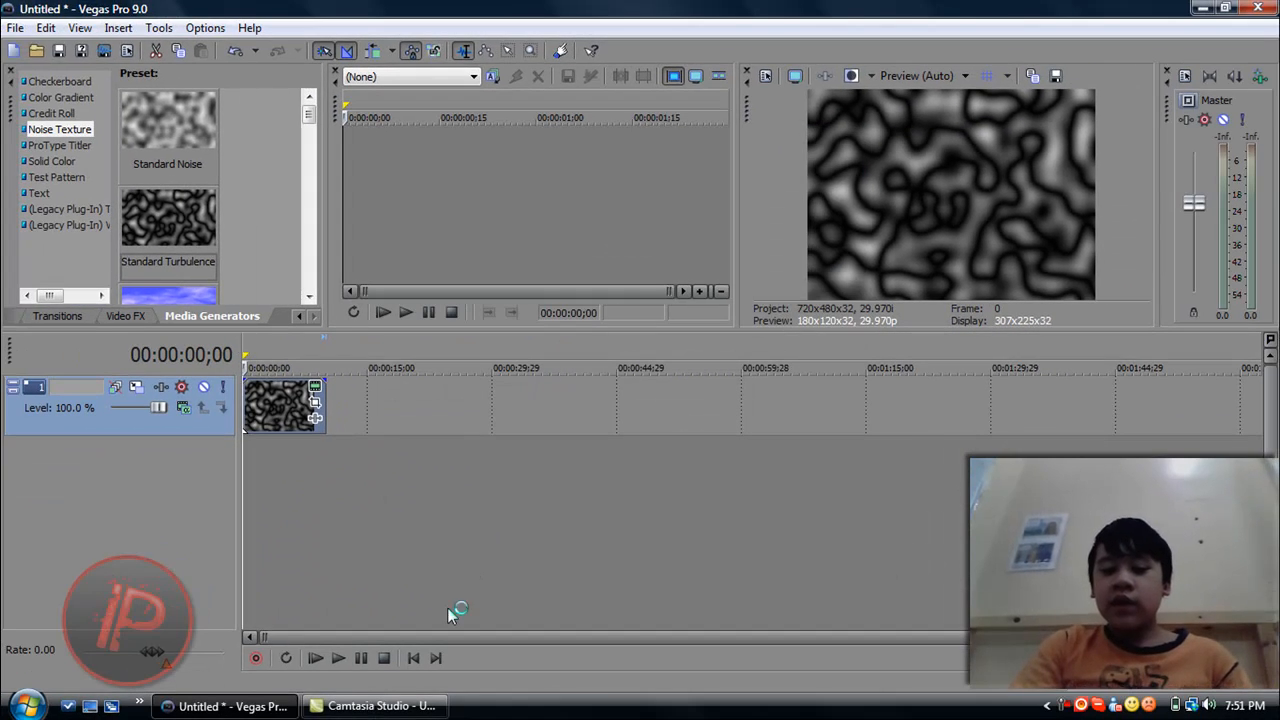
{"action": "left_click", "coordinate": [321, 653]}
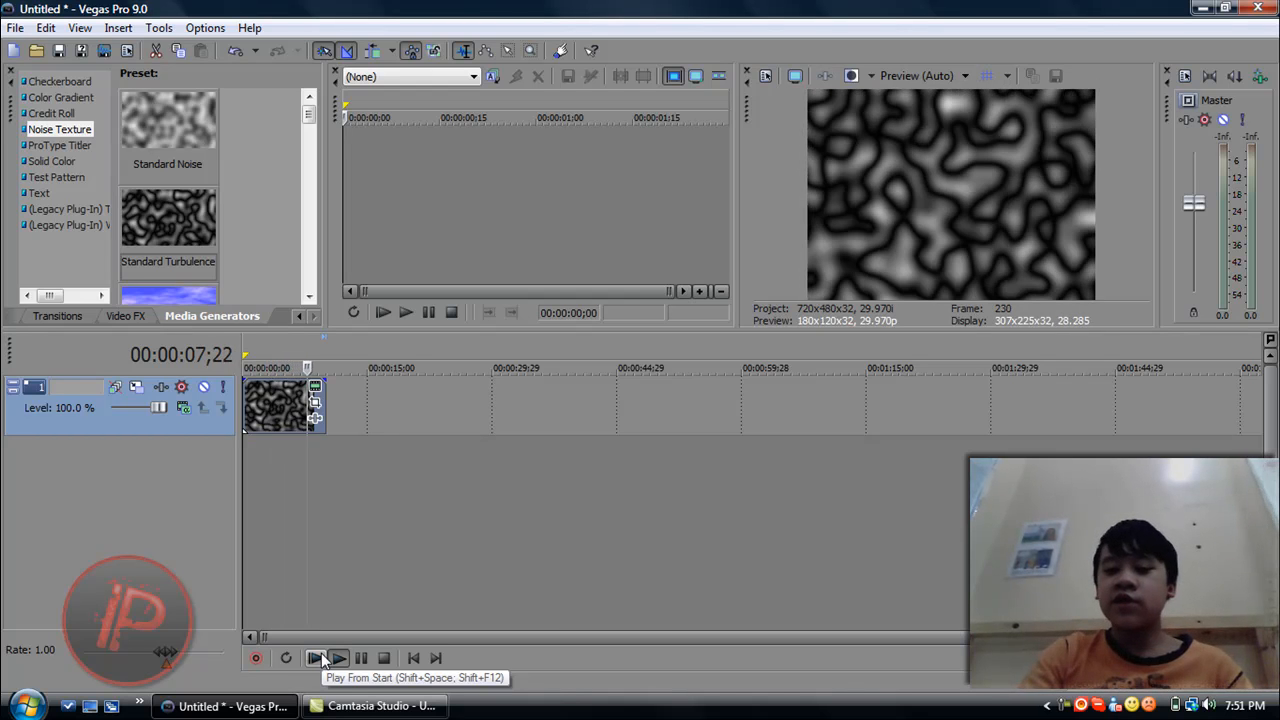
{"action": "left_click", "coordinate": [380, 660]}
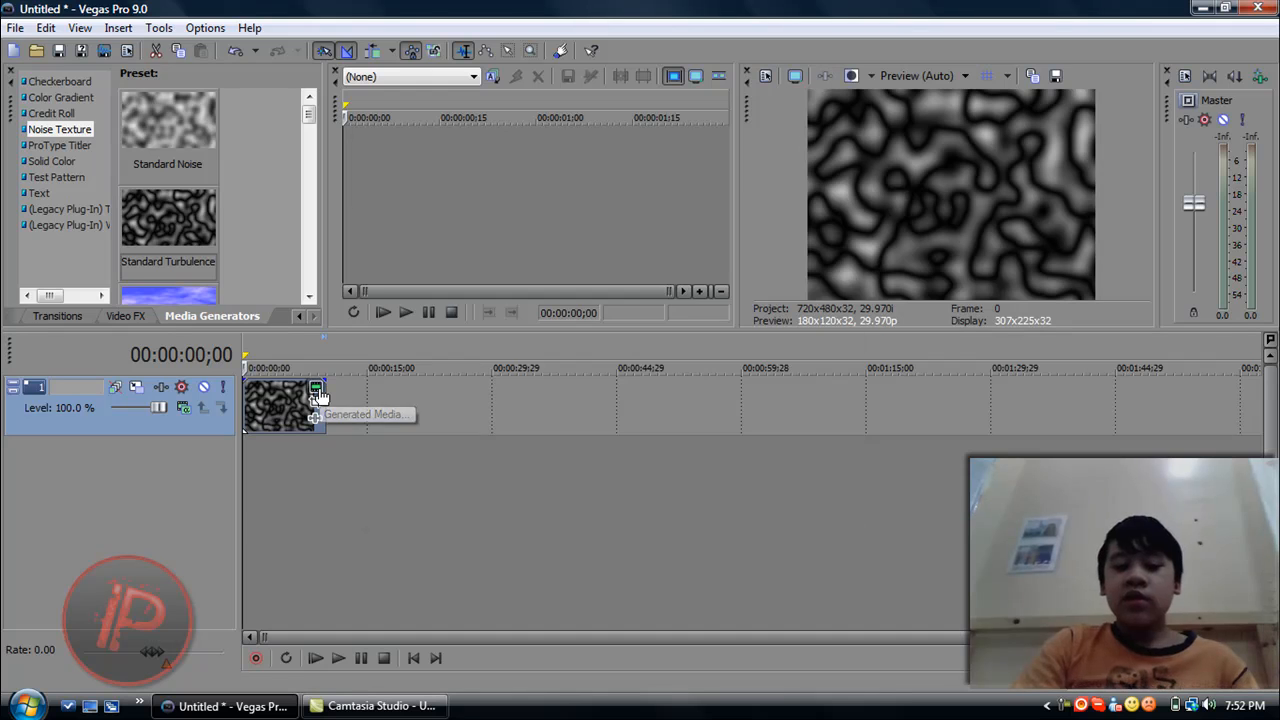
Step: Move the noise texture's second keyframe to the end of the 10-second generator timeline and play the clip from the start
{"action": "left_click", "coordinate": [318, 391]}
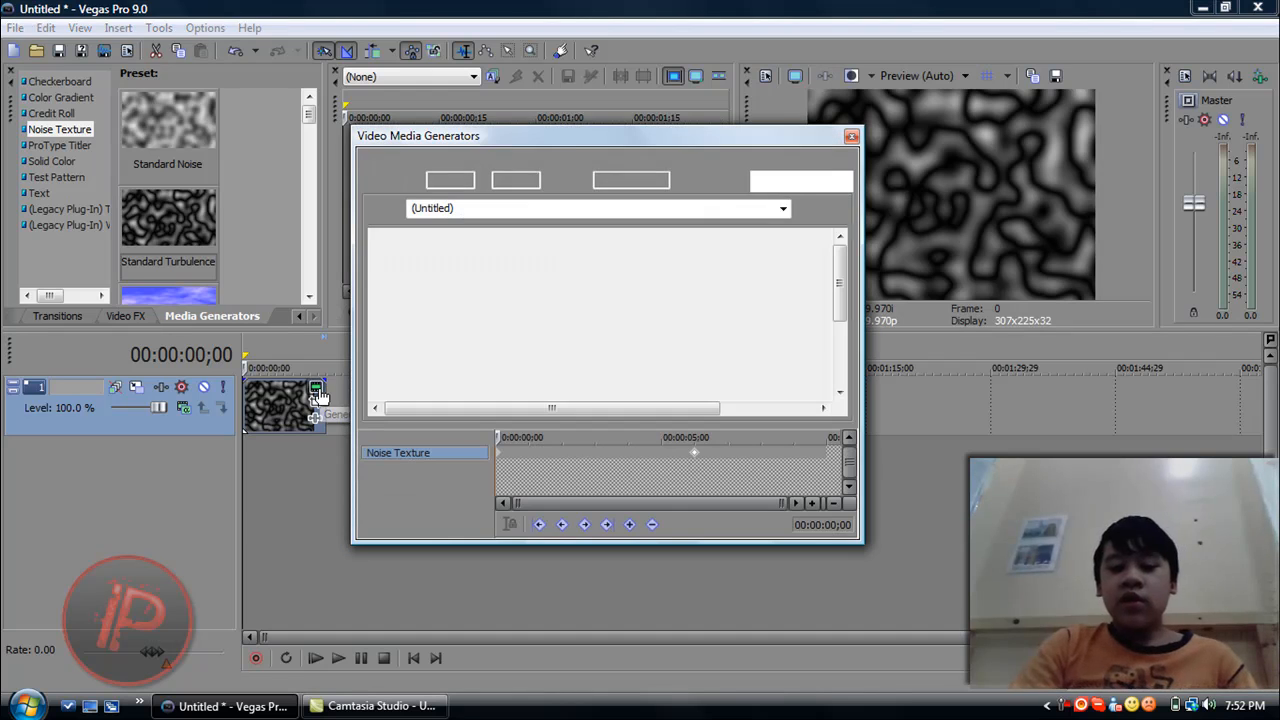
{"action": "left_click", "coordinate": [694, 452]}
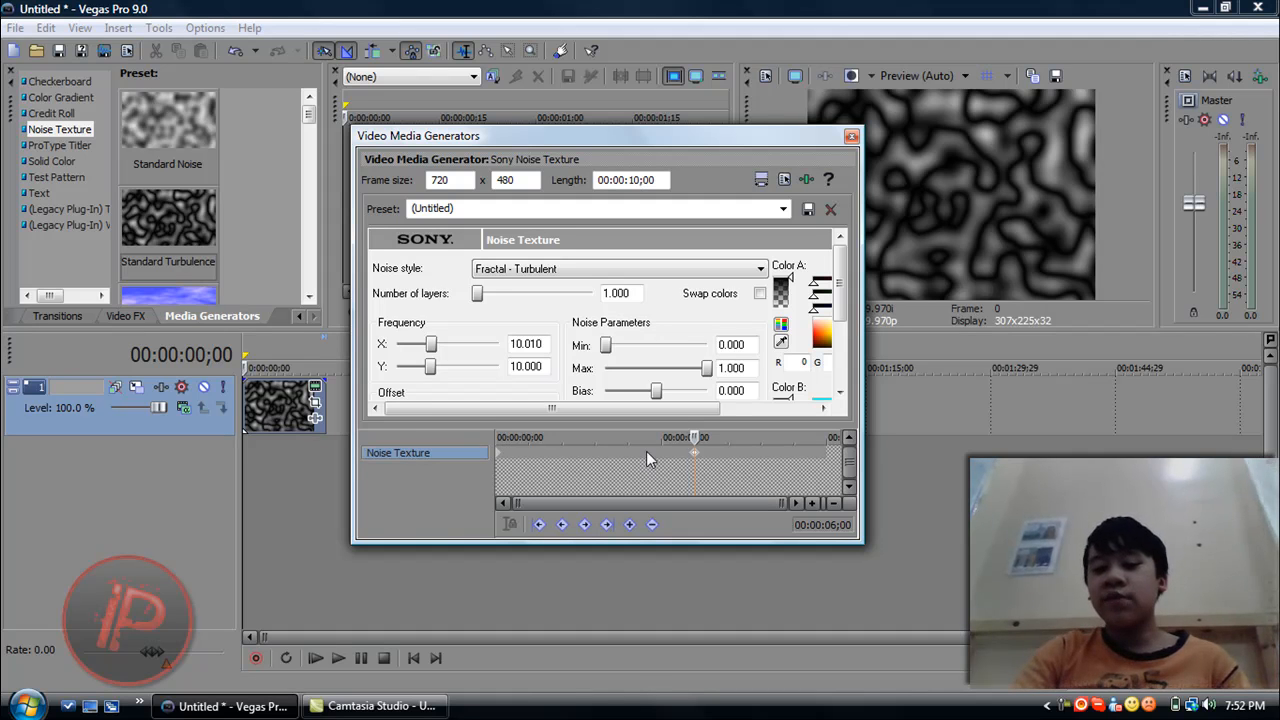
{"action": "left_click", "coordinate": [695, 460]}
{"action": "left_click_drag", "start_coordinate": [818, 453], "coordinate": [826, 453]}
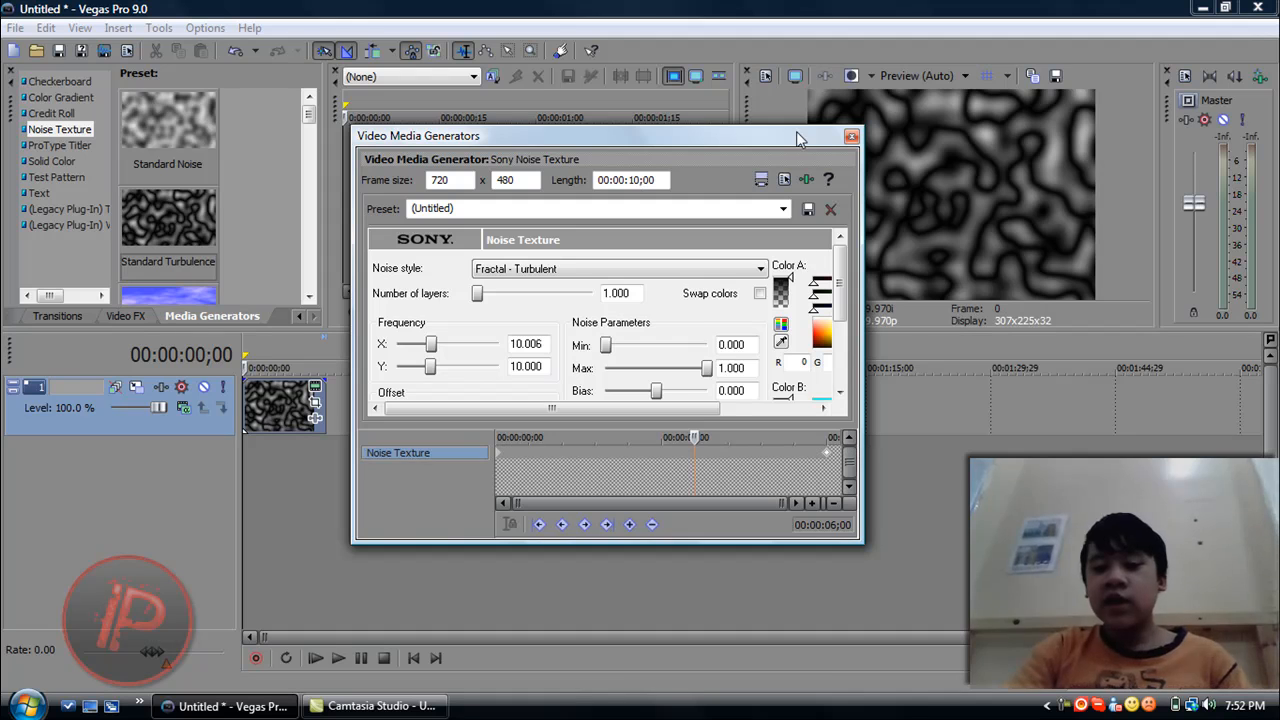
{"action": "left_click", "coordinate": [850, 138]}
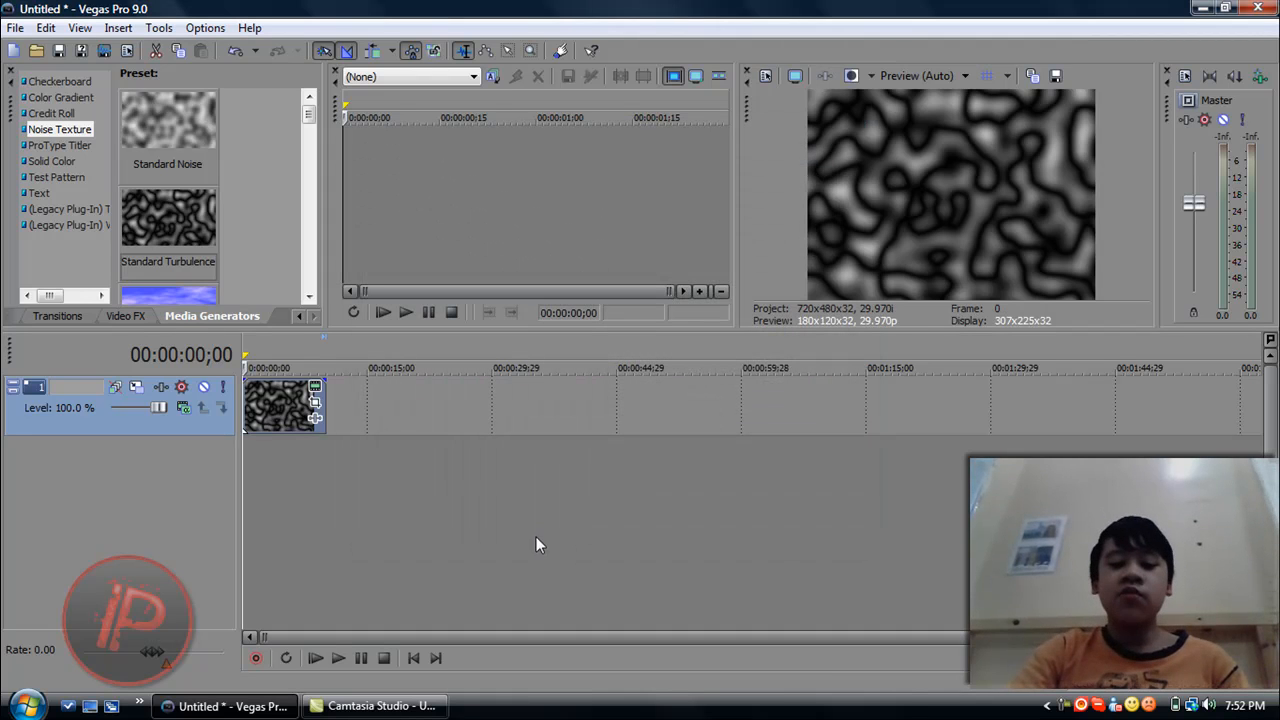
{"action": "left_click", "coordinate": [315, 658]}
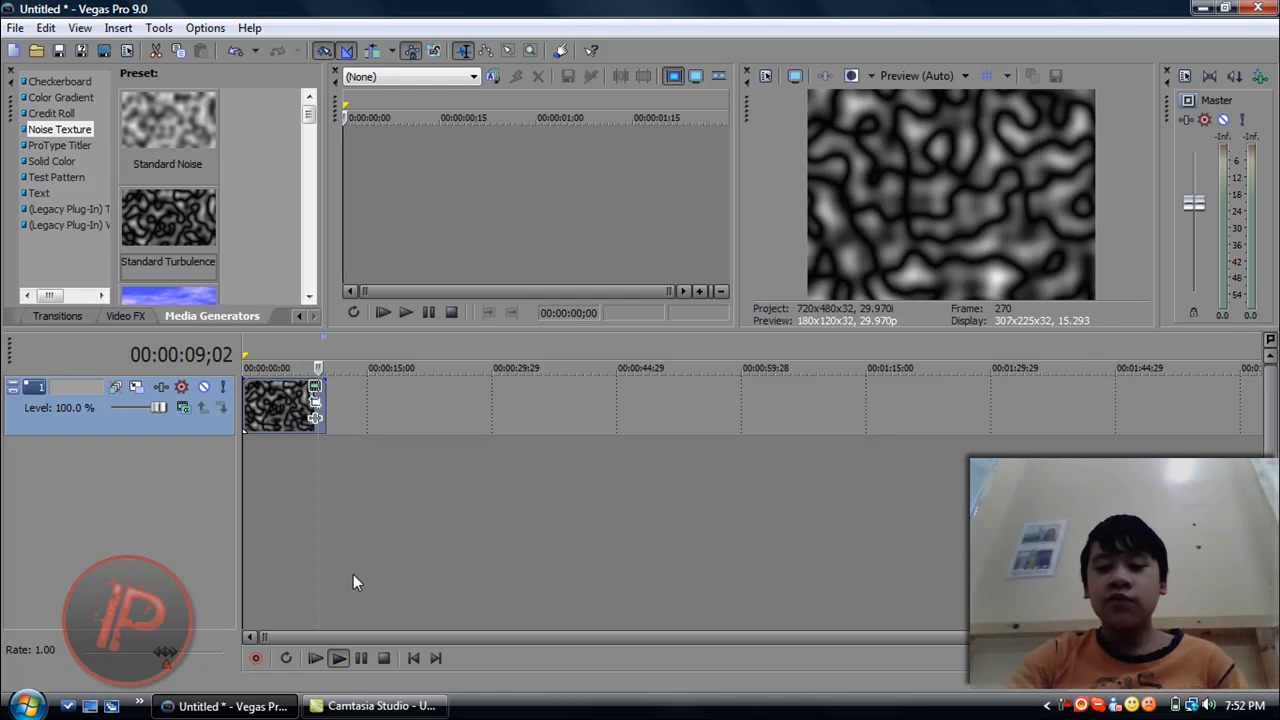
{"action": "left_click", "coordinate": [383, 658]}
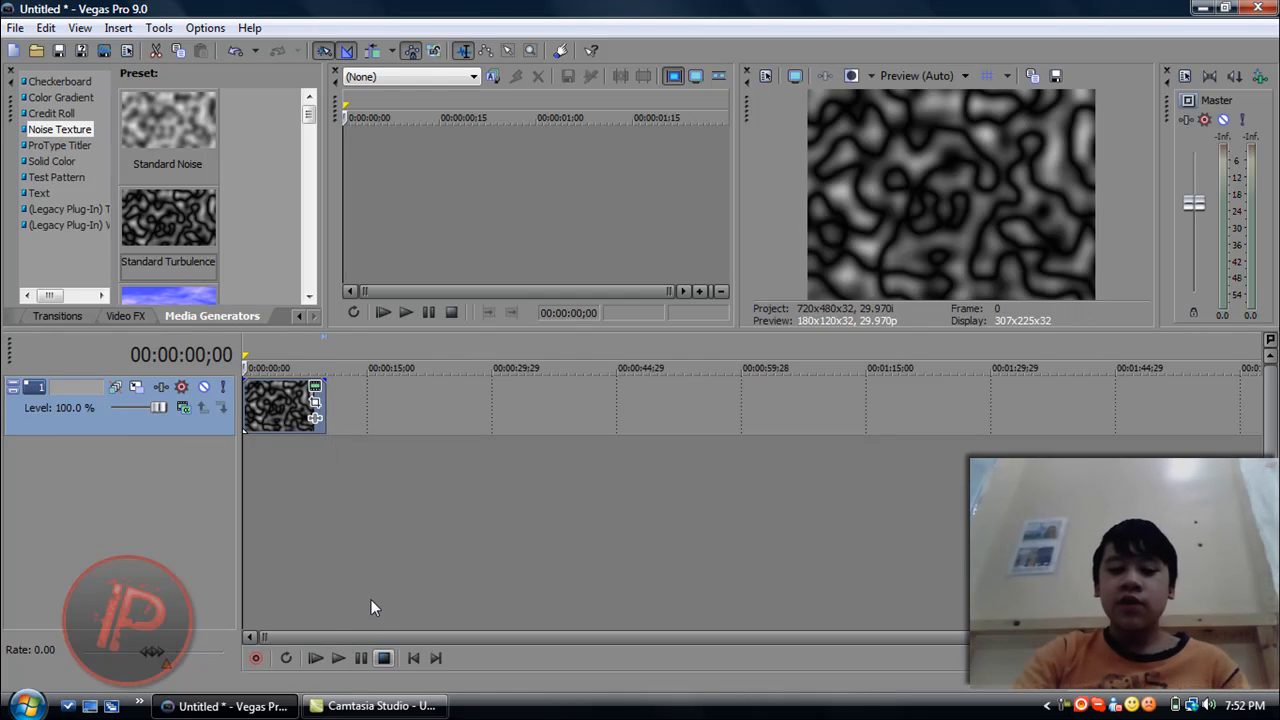
Step: Move the noise texture's second keyframe to about 1 second on the generator timeline and play the clip
{"action": "left_click", "coordinate": [316, 388]}
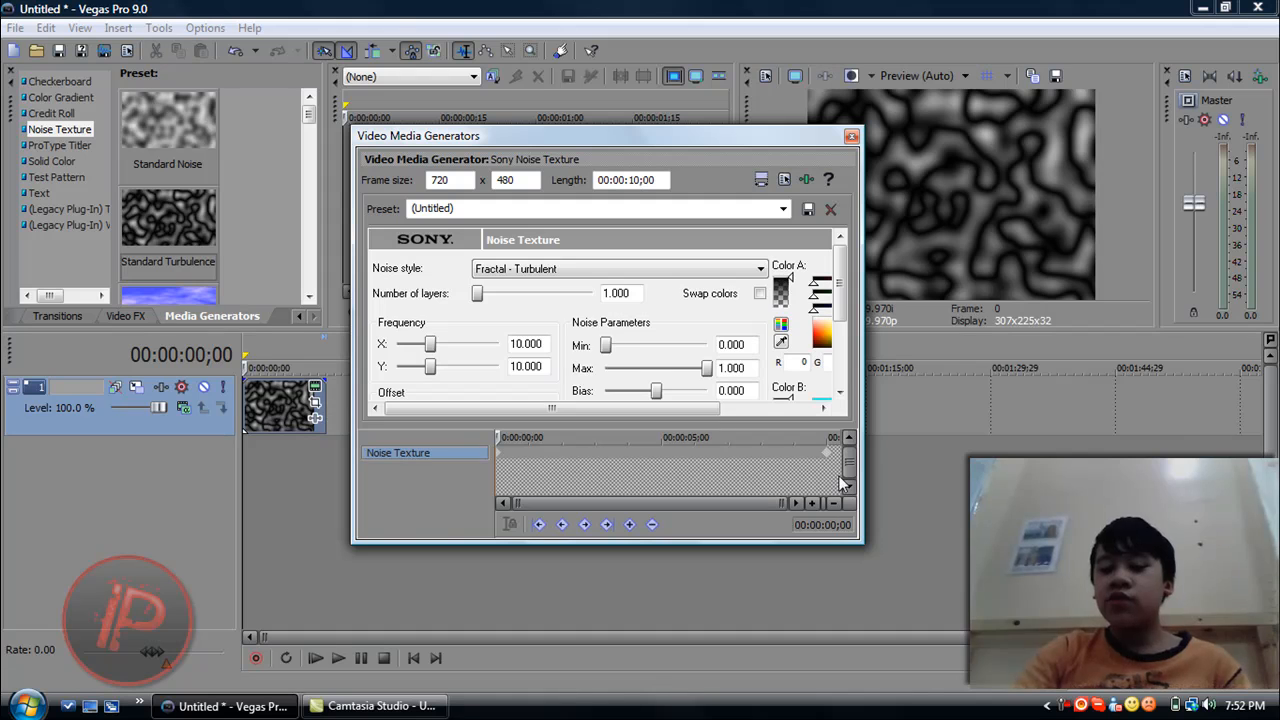
{"action": "left_click_drag", "start_coordinate": [822, 460], "coordinate": [558, 468]}
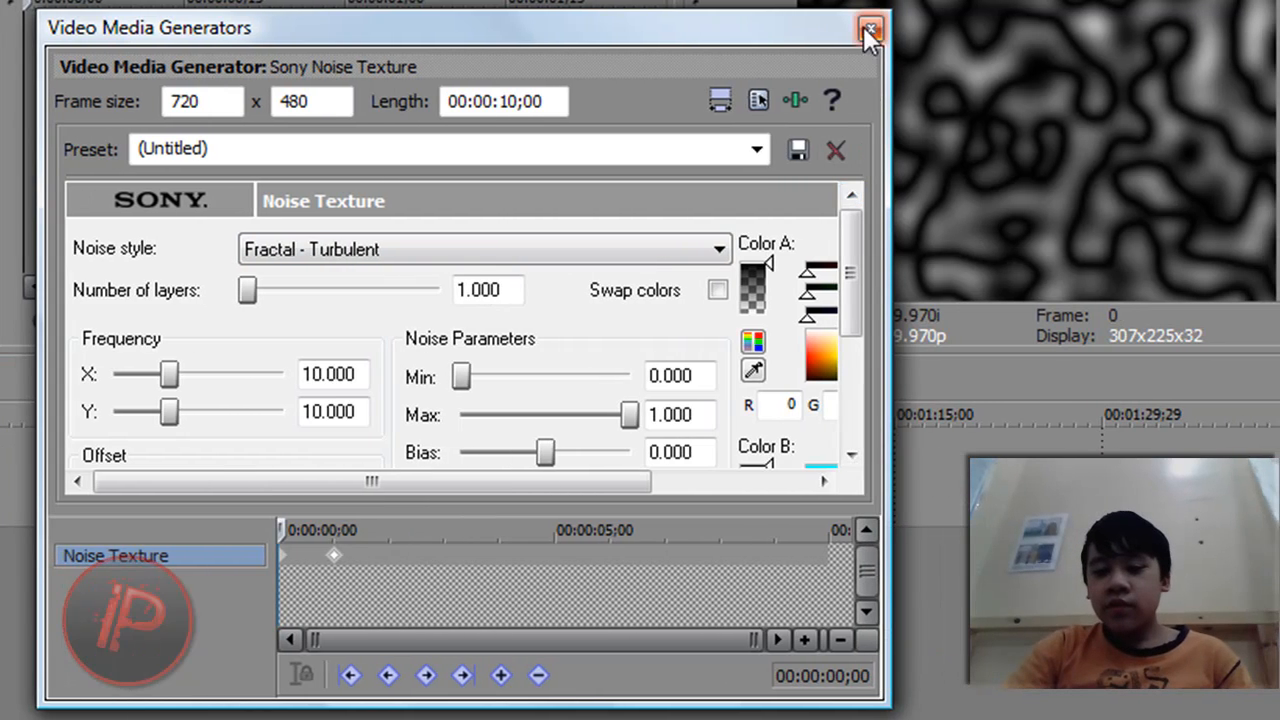
{"action": "left_click", "coordinate": [976, 28]}
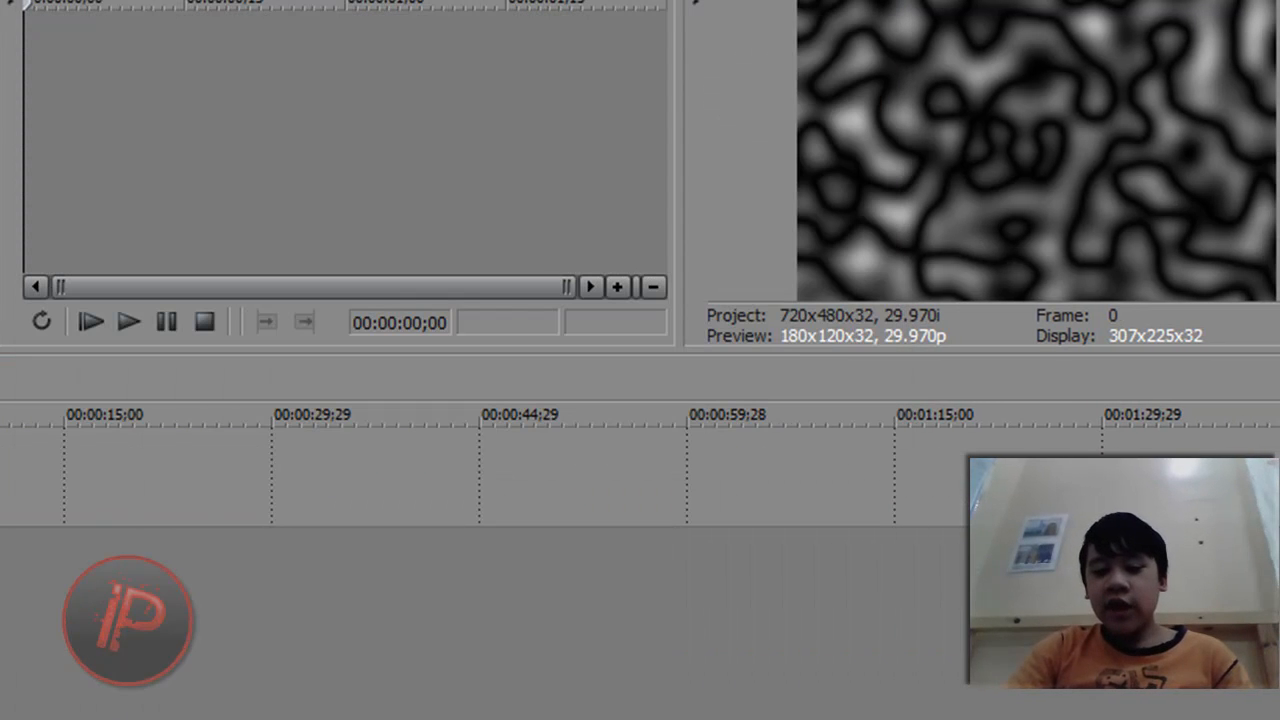
{"action": "key", "text": "space"}
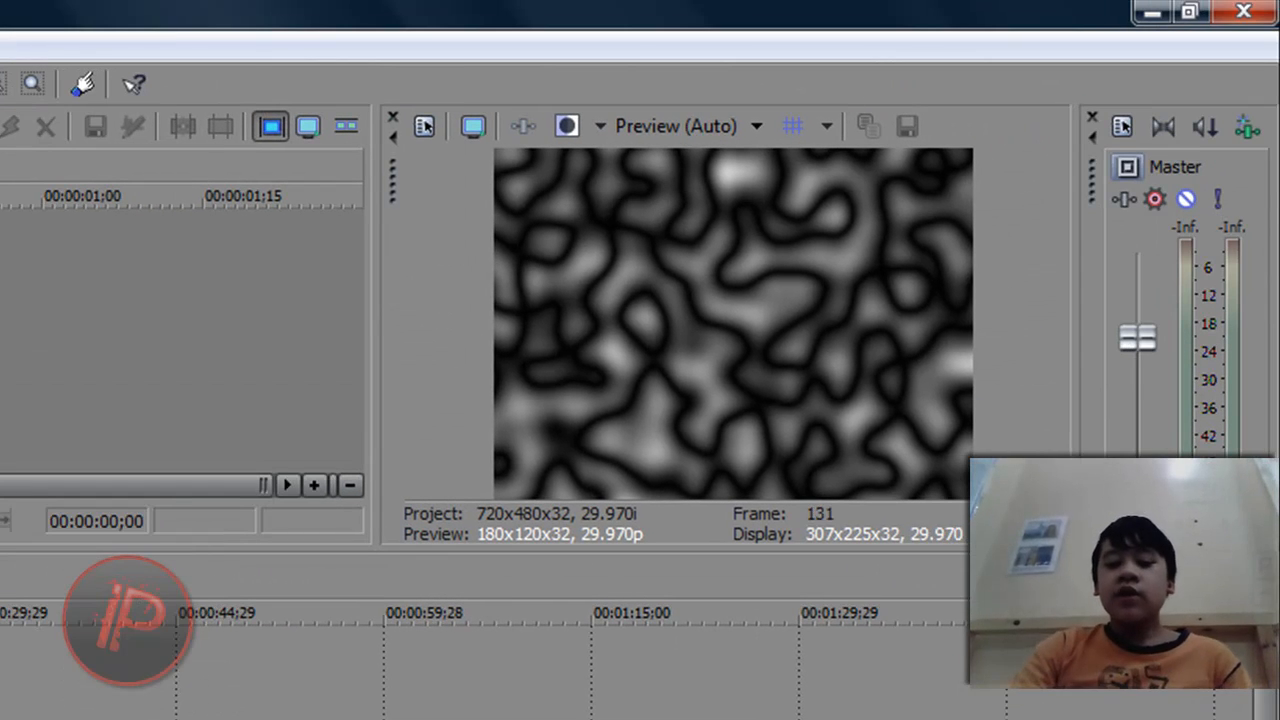
{"action": "key", "text": "space"}
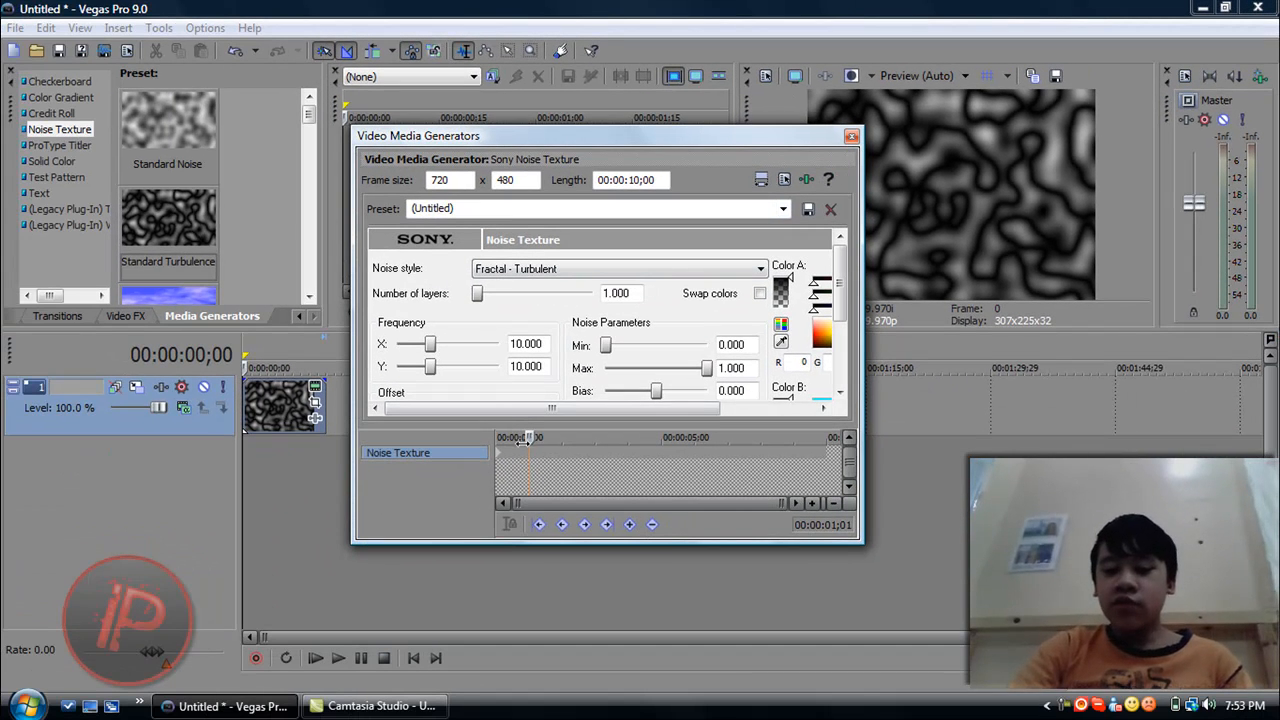
Step: Add a noise texture keyframe at 00:00:04;01 by changing the Min noise parameter to 0.910, and reset Min to 0.000
{"action": "left_click_drag", "start_coordinate": [527, 437], "coordinate": [572, 440]}
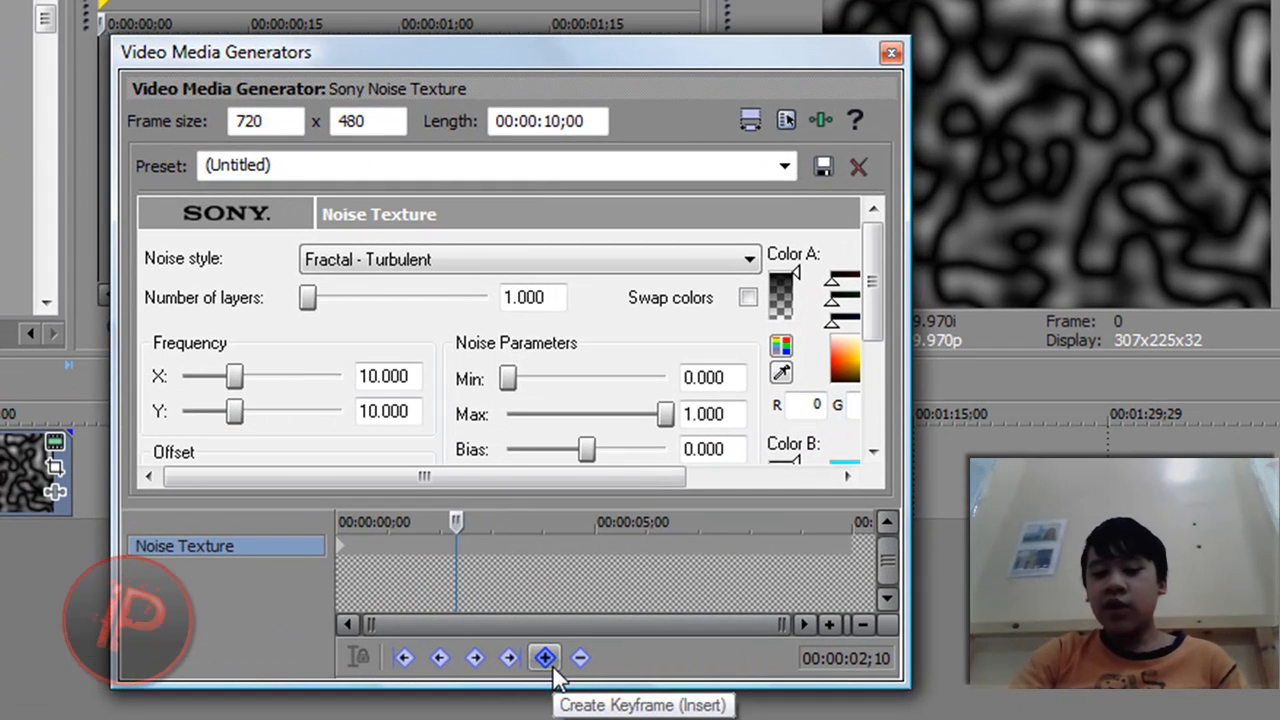
{"action": "left_click", "coordinate": [552, 666]}
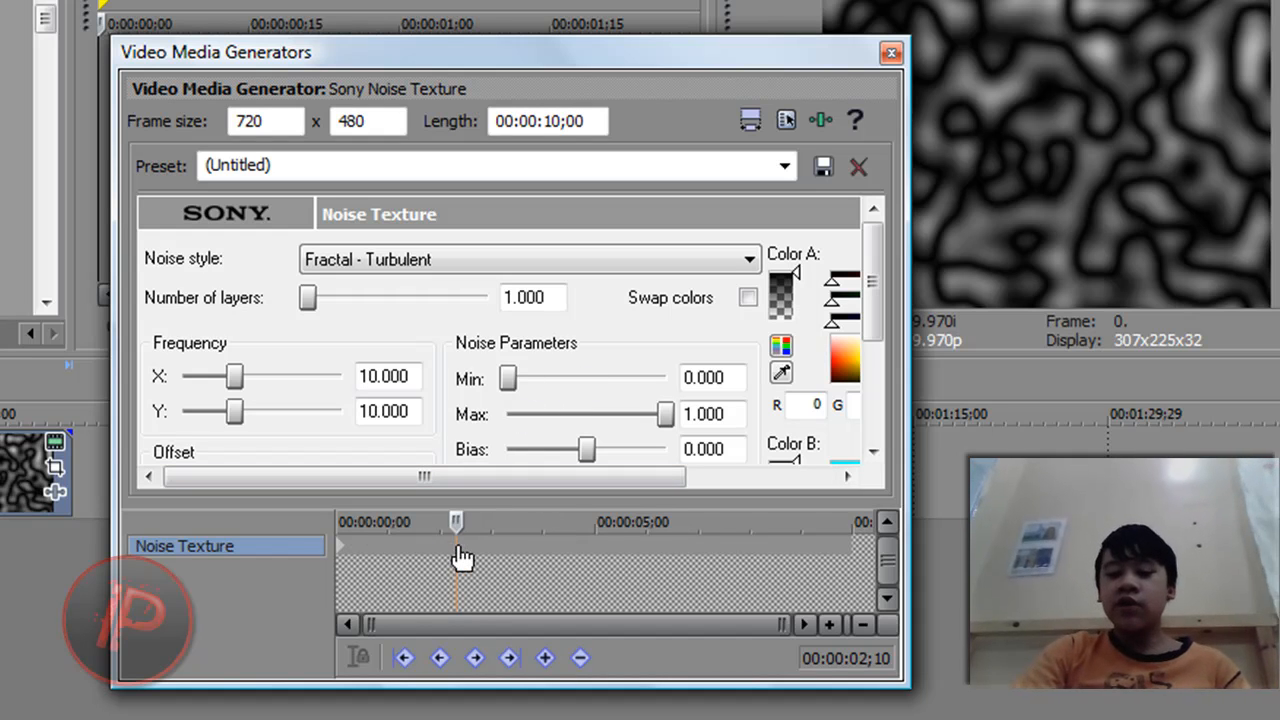
{"action": "left_click_drag", "start_coordinate": [455, 530], "coordinate": [543, 530]}
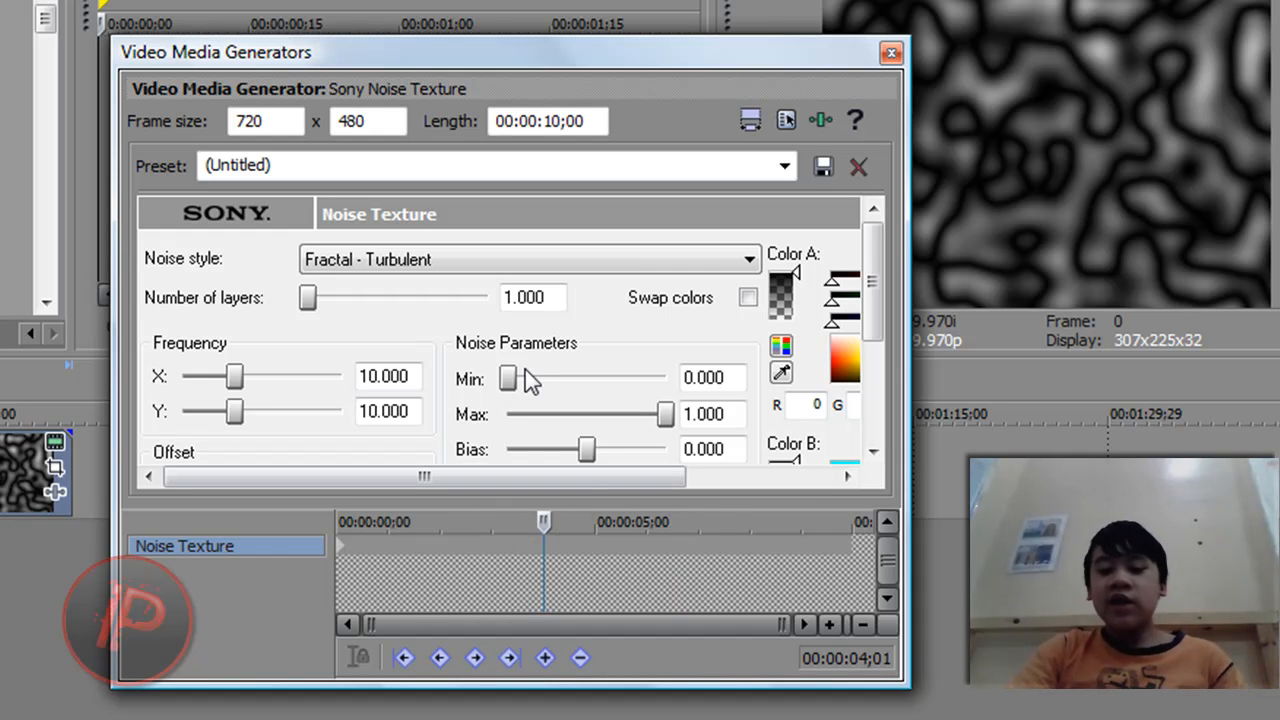
{"action": "left_click_drag", "start_coordinate": [510, 385], "coordinate": [654, 380]}
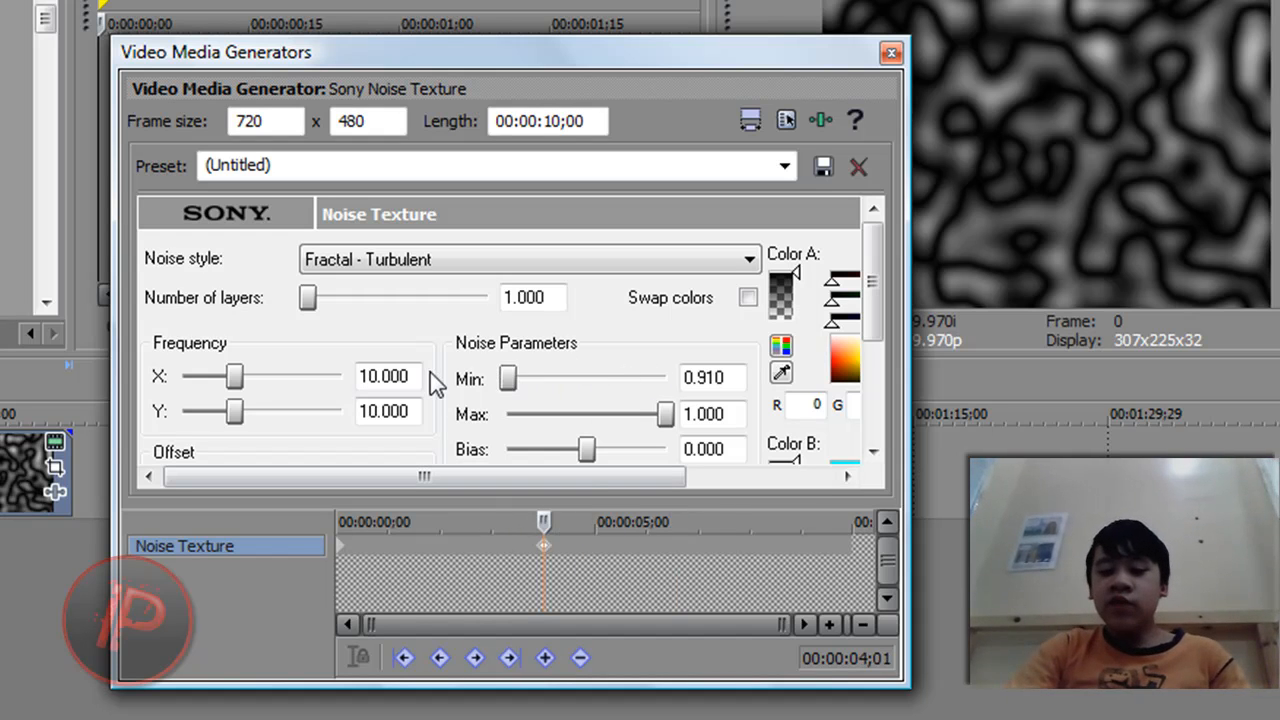
{"action": "double_click", "coordinate": [515, 377]}
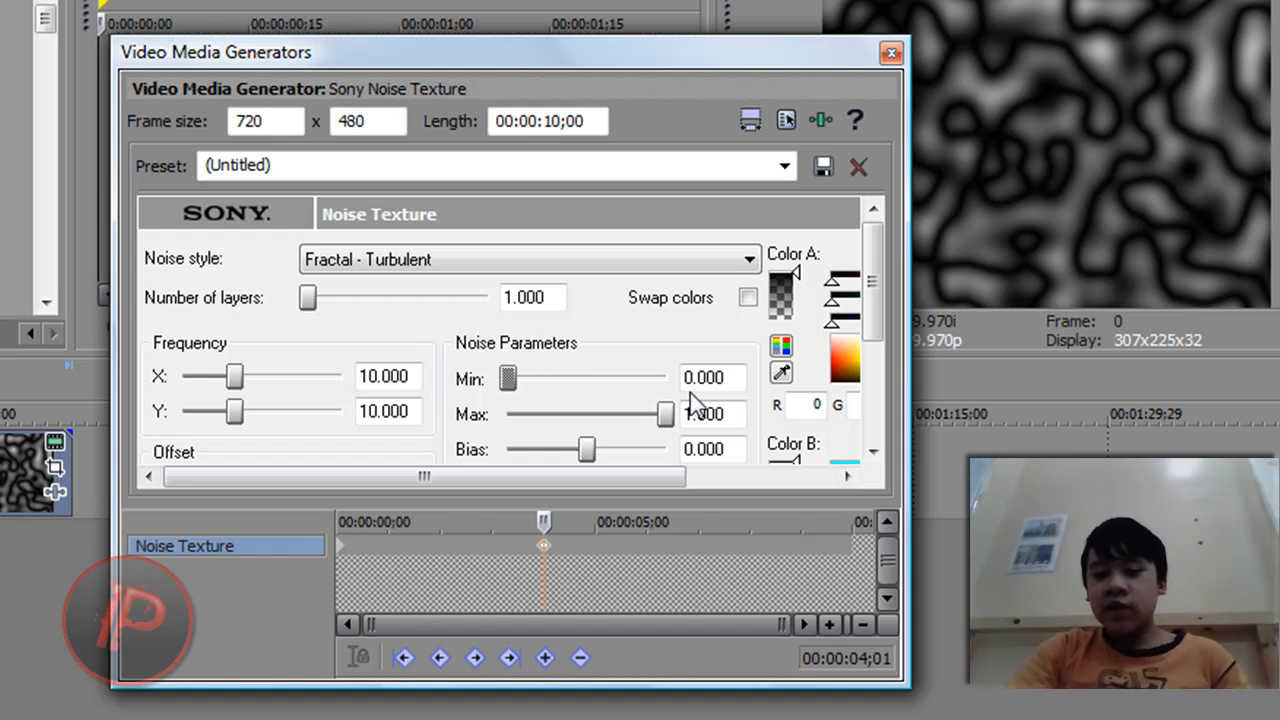
Step: Close the noise texture's generator settings and delete its clip from the track
{"action": "left_click", "coordinate": [891, 52]}
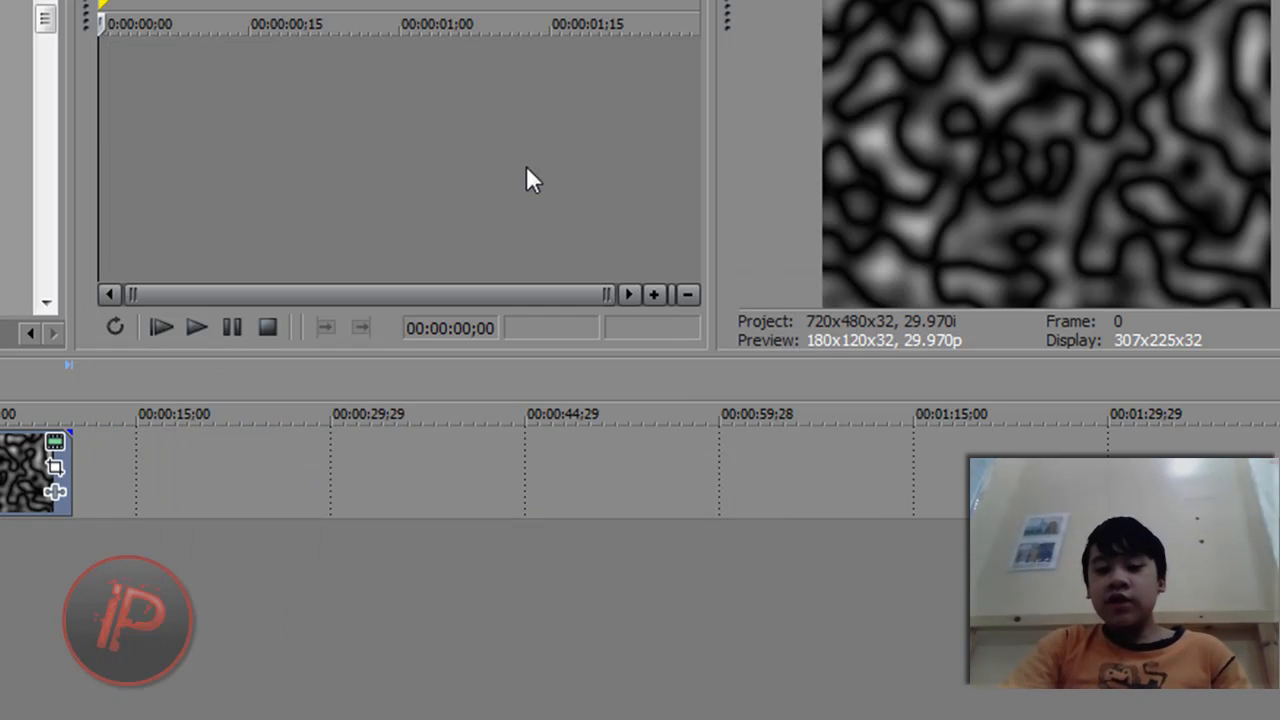
{"action": "right_click", "coordinate": [25, 470]}
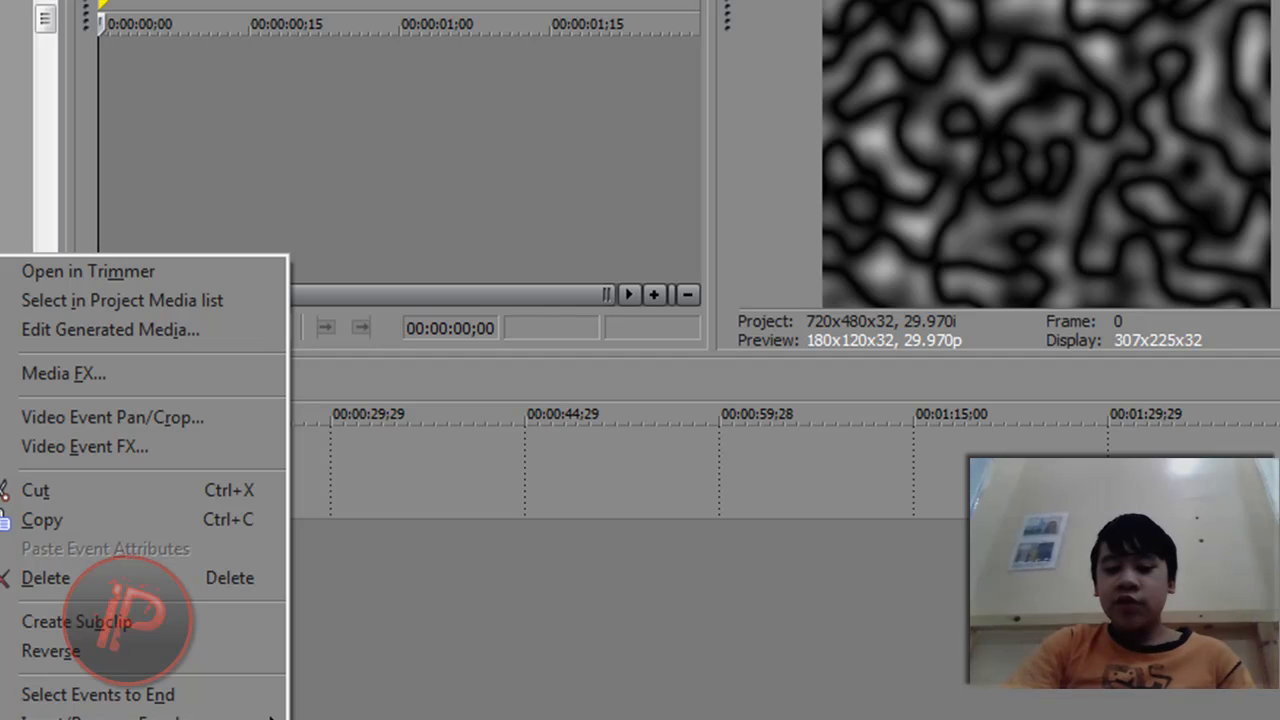
{"action": "left_click", "coordinate": [31, 580]}
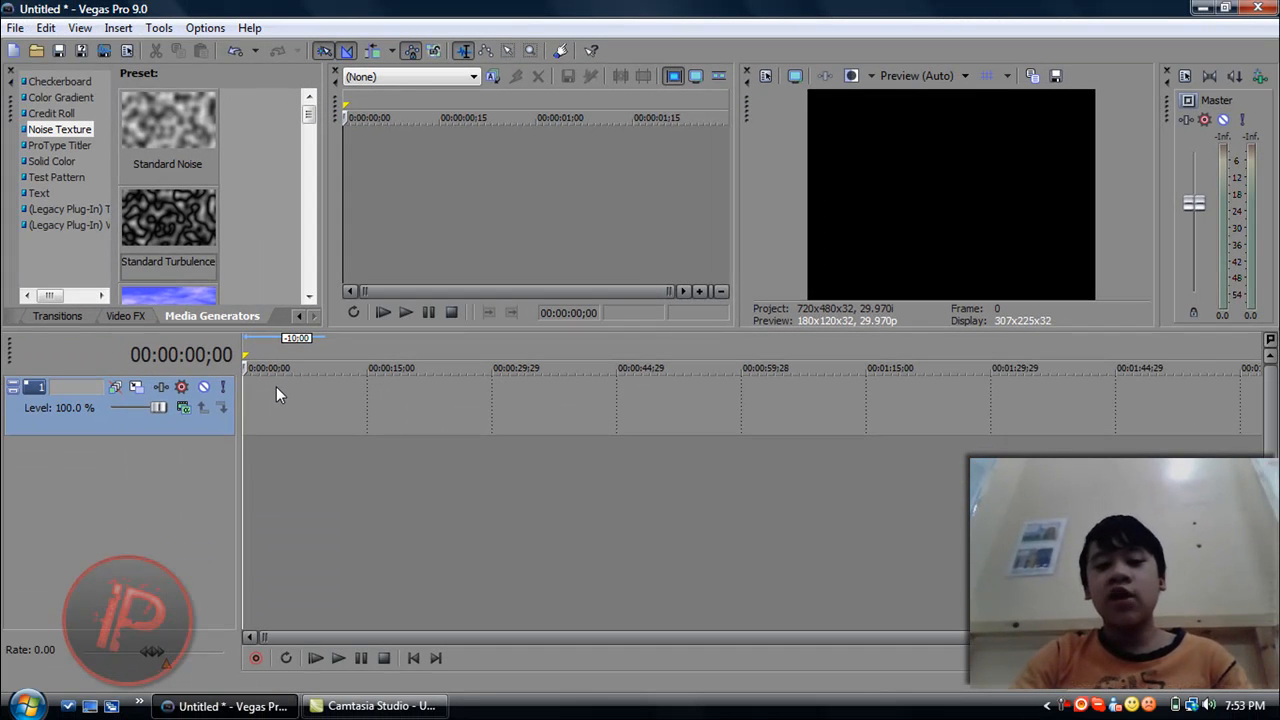
Step: Add the Checkerboard generator's Large Tiles preset at the start of the empty video track
{"action": "mouse_move", "coordinate": [313, 118]}
{"action": "left_mouse_down"}
{"action": "mouse_move", "coordinate": [314, 215]}
{"action": "mouse_move", "coordinate": [309, 104]}
{"action": "left_mouse_up"}
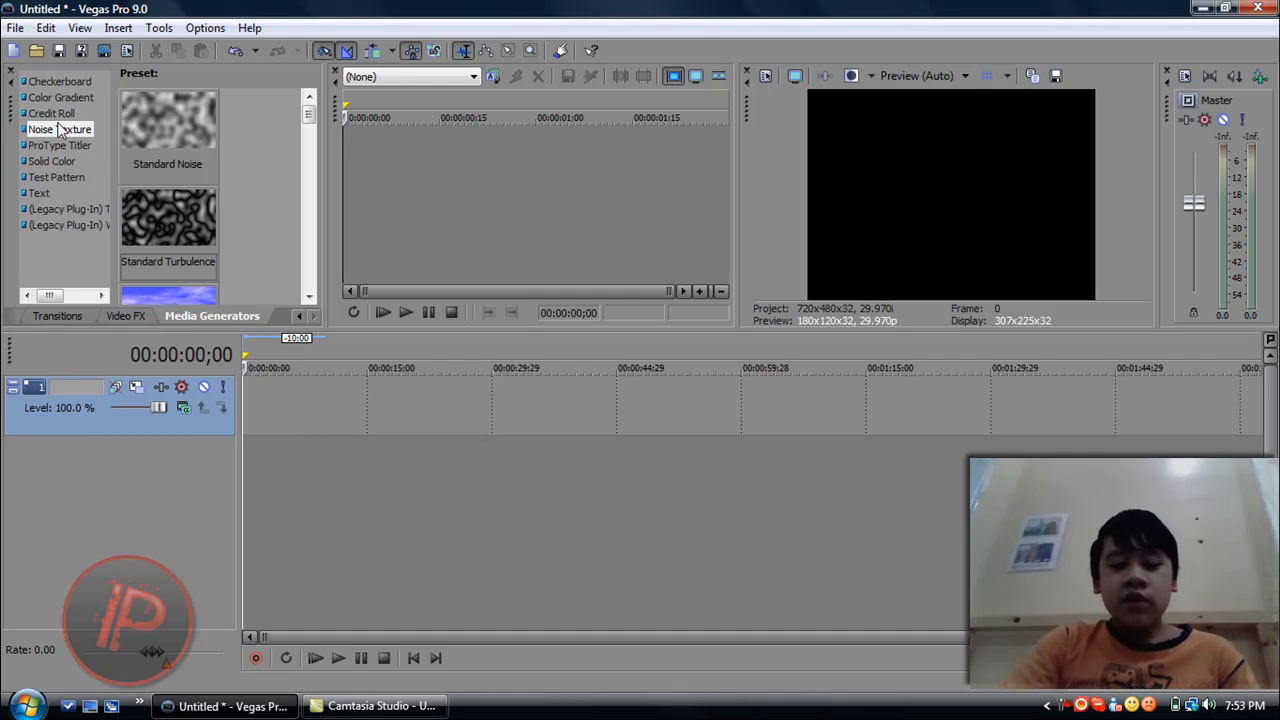
{"action": "key", "text": "Down"}
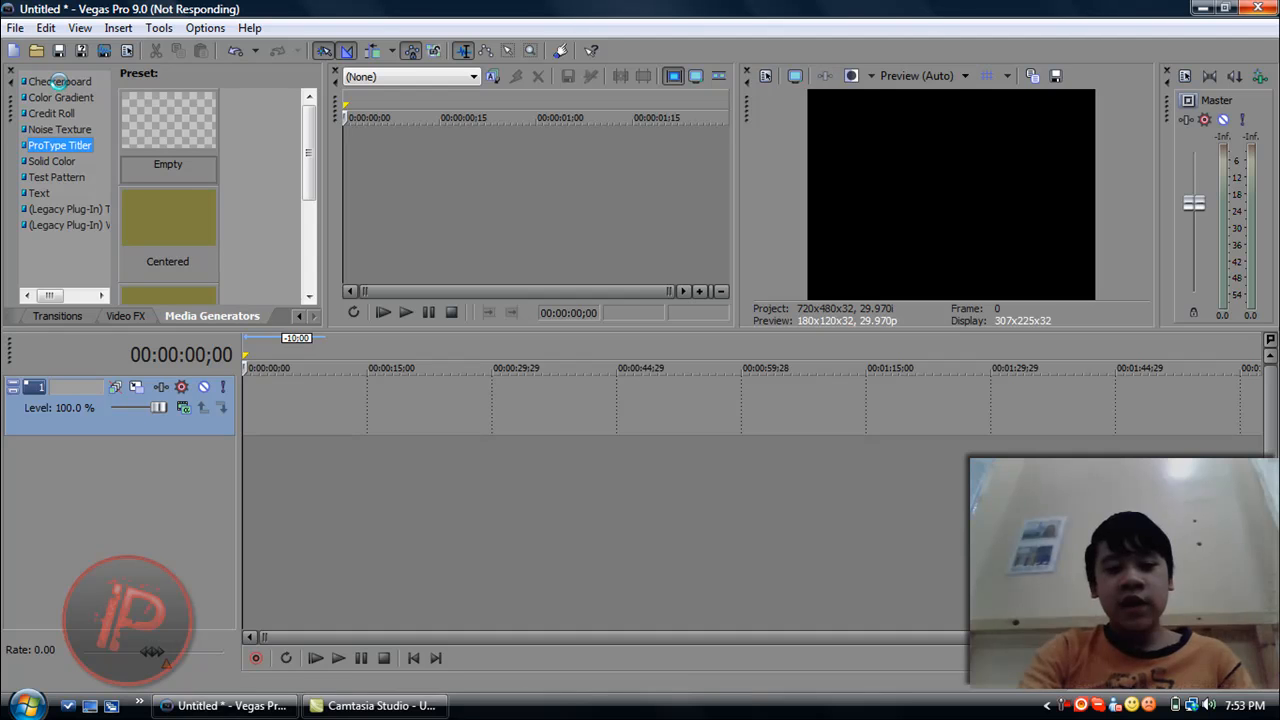
{"action": "left_click_drag", "start_coordinate": [210, 120], "coordinate": [243, 391]}
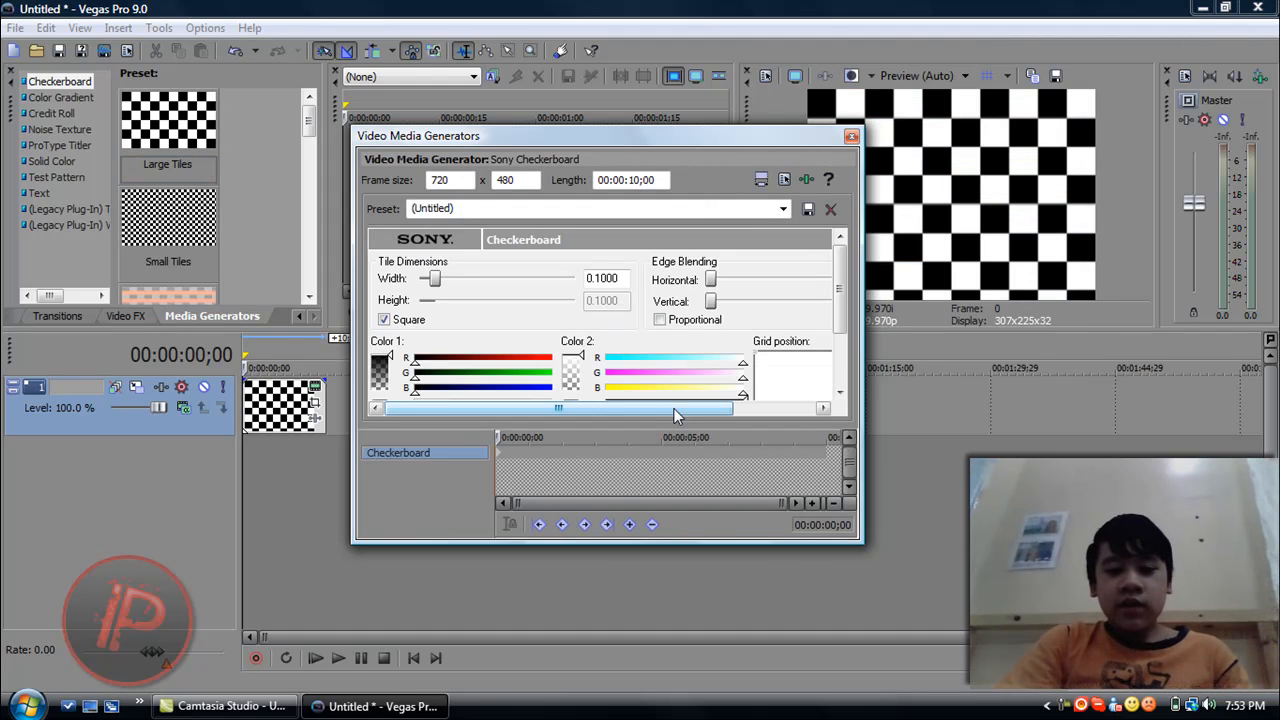
Step: Look through the Checkerboard generator's settings, close them and play the unanimated clip briefly
{"action": "left_click_drag", "start_coordinate": [673, 408], "coordinate": [789, 391]}
{"action": "left_click_drag", "start_coordinate": [838, 318], "coordinate": [843, 385]}
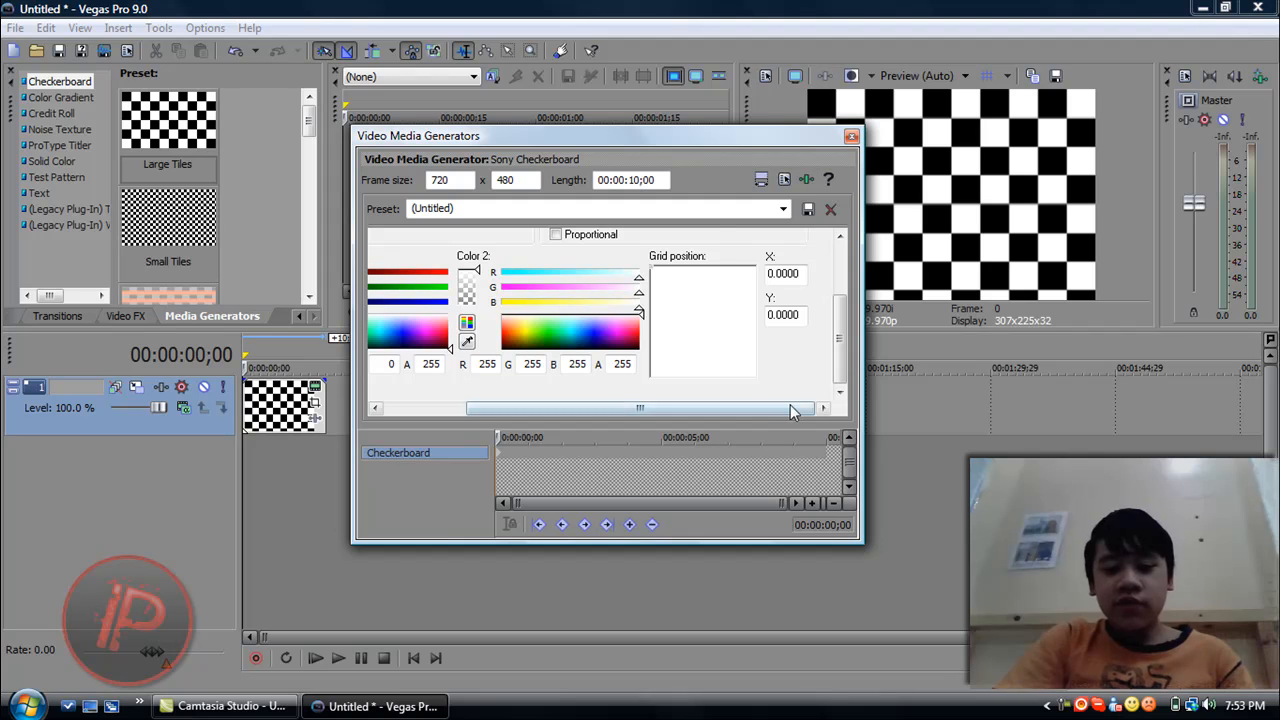
{"action": "left_click_drag", "start_coordinate": [700, 408], "coordinate": [618, 408]}
{"action": "scroll", "coordinate": [550, 330], "scroll_direction": "up", "scroll_amount": 2}
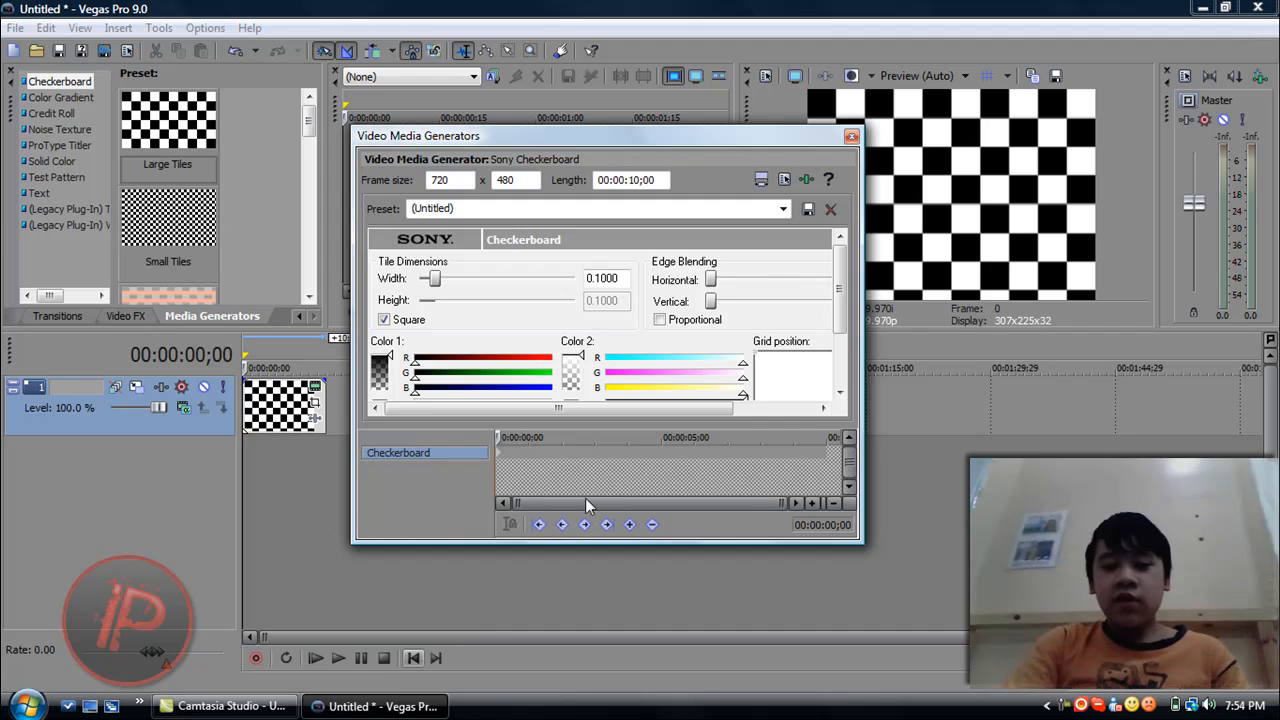
{"action": "left_click", "coordinate": [849, 136]}
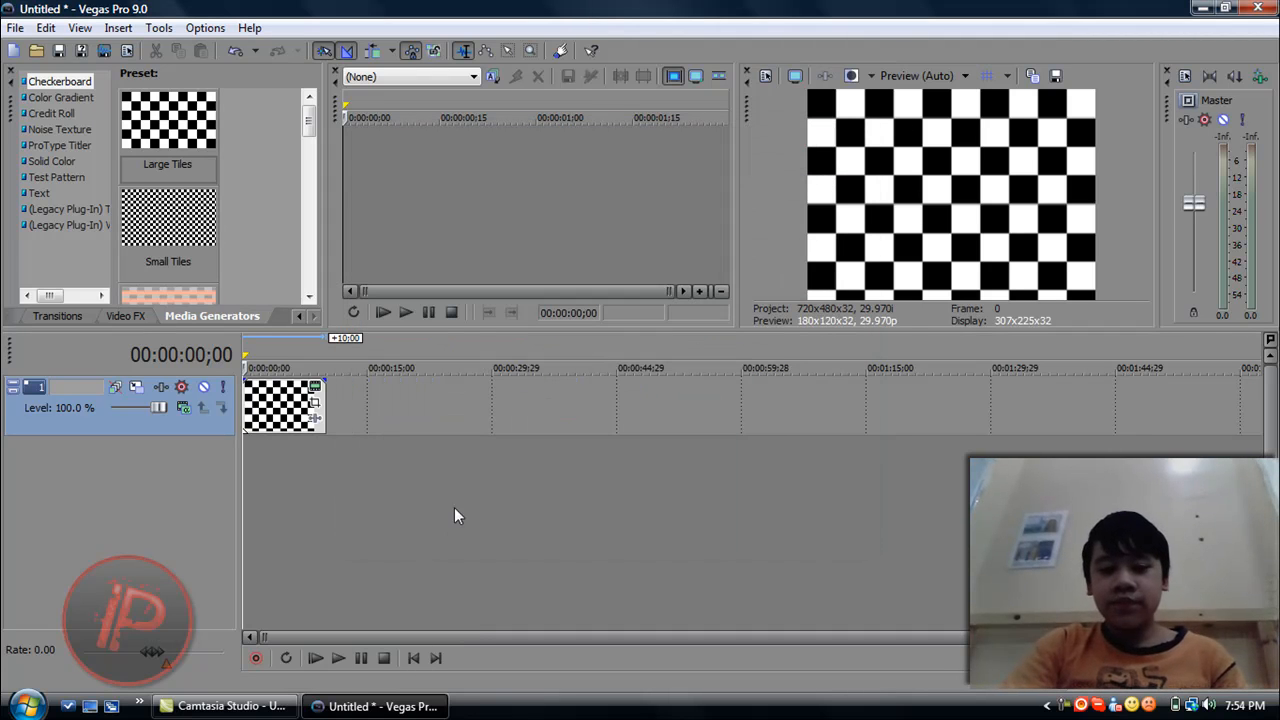
{"action": "left_click", "coordinate": [322, 657]}
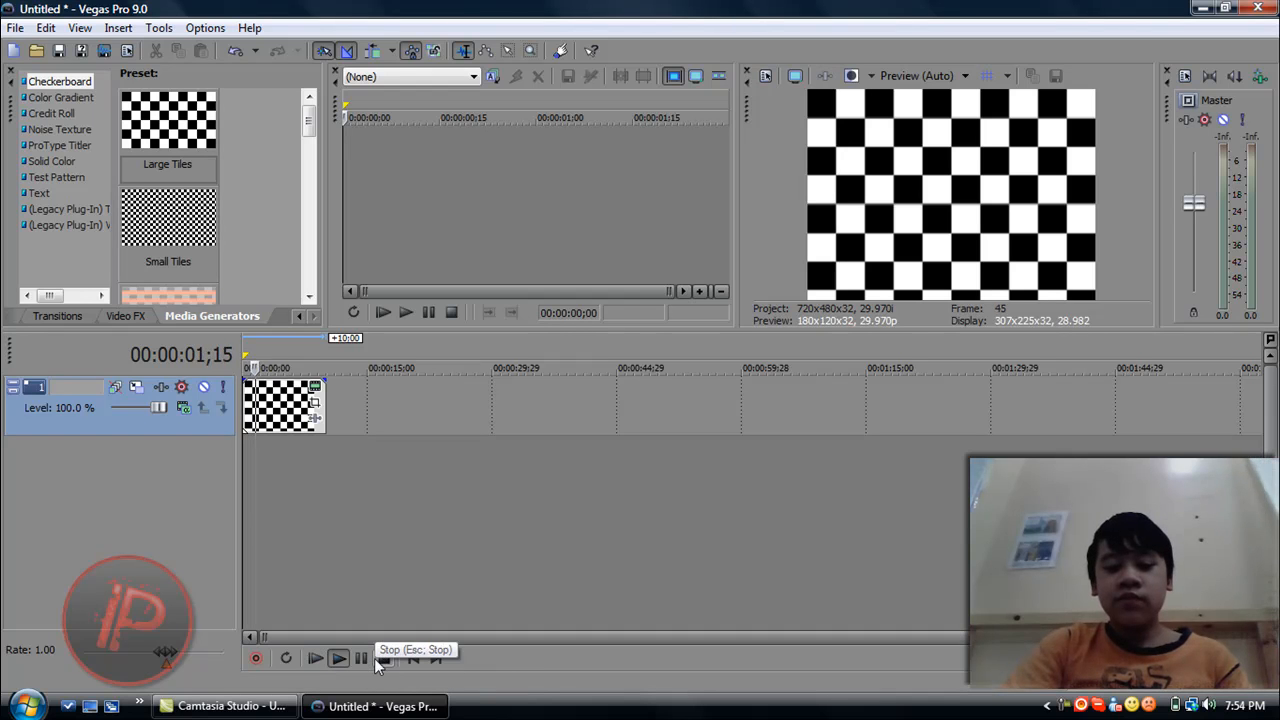
{"action": "left_click", "coordinate": [378, 658]}
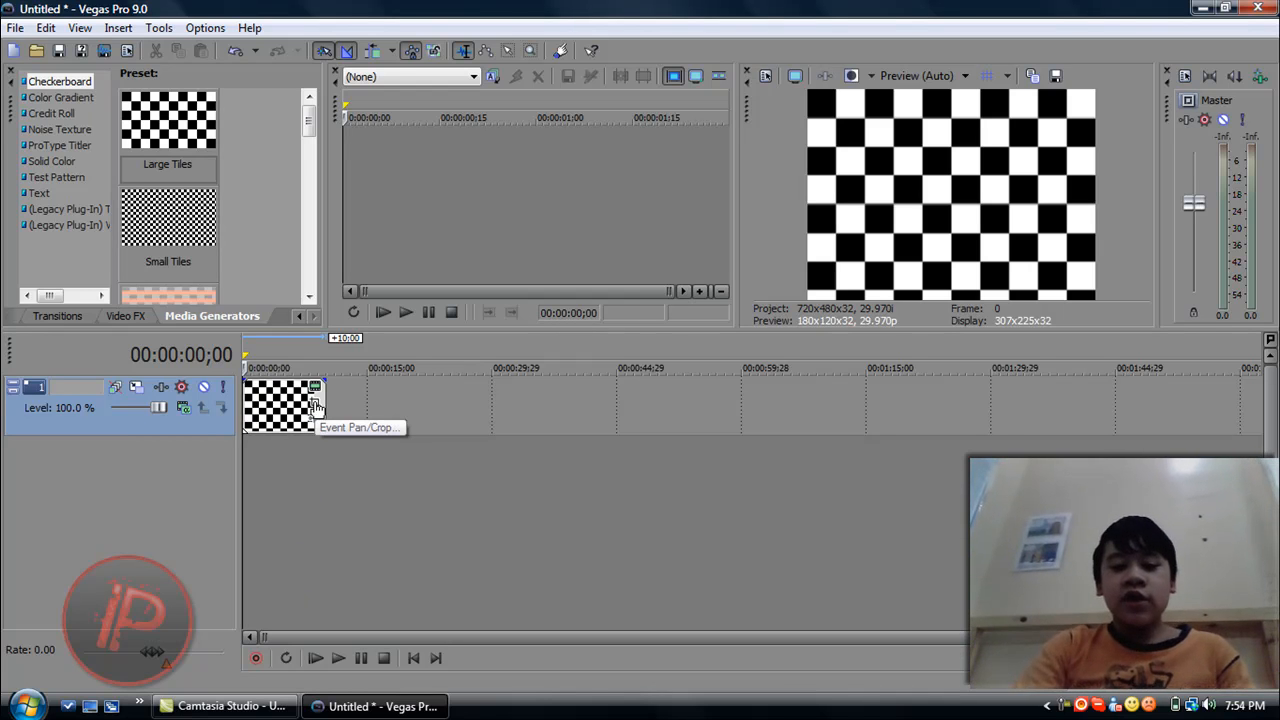
Step: Trim the checkerboard clip's end by a few frames and crop its first pan/crop keyframe to about 63 x 42
{"action": "mouse_move", "coordinate": [322, 386]}
{"action": "left_mouse_down"}
{"action": "mouse_move", "coordinate": [272, 388]}
{"action": "mouse_move", "coordinate": [324, 386]}
{"action": "left_mouse_up"}
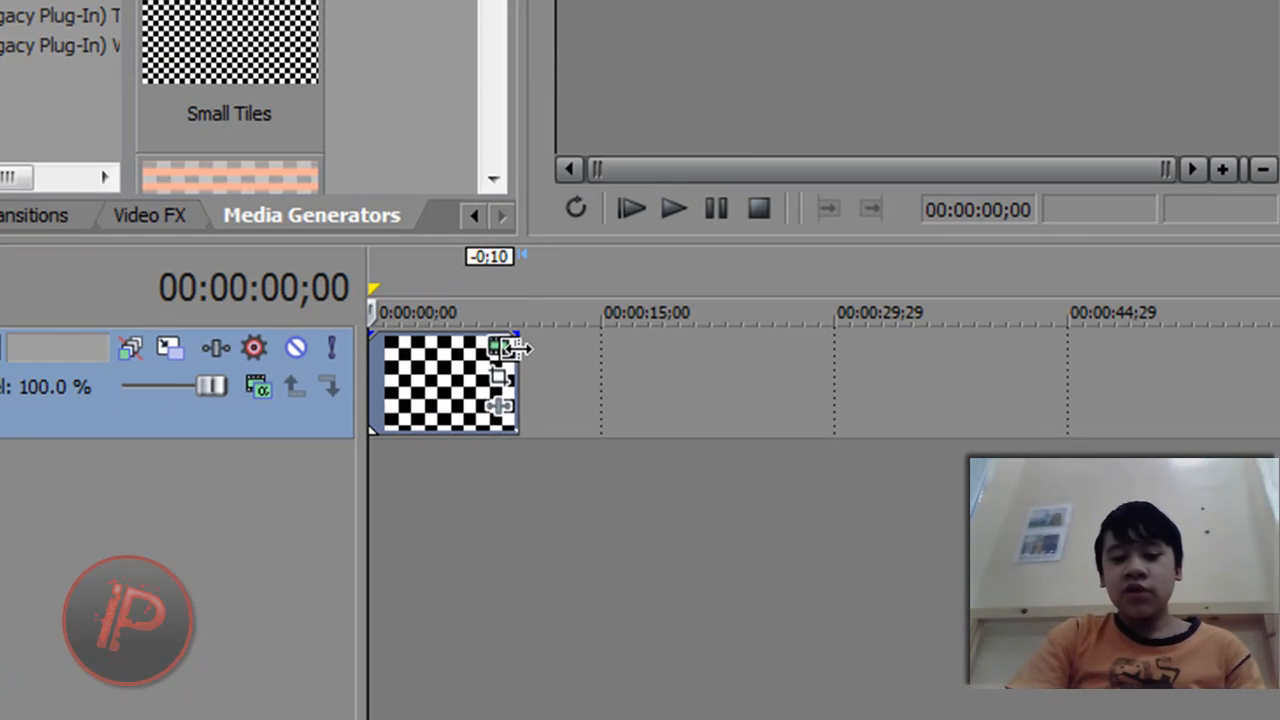
{"action": "left_click_drag", "start_coordinate": [517, 347], "coordinate": [520, 347]}
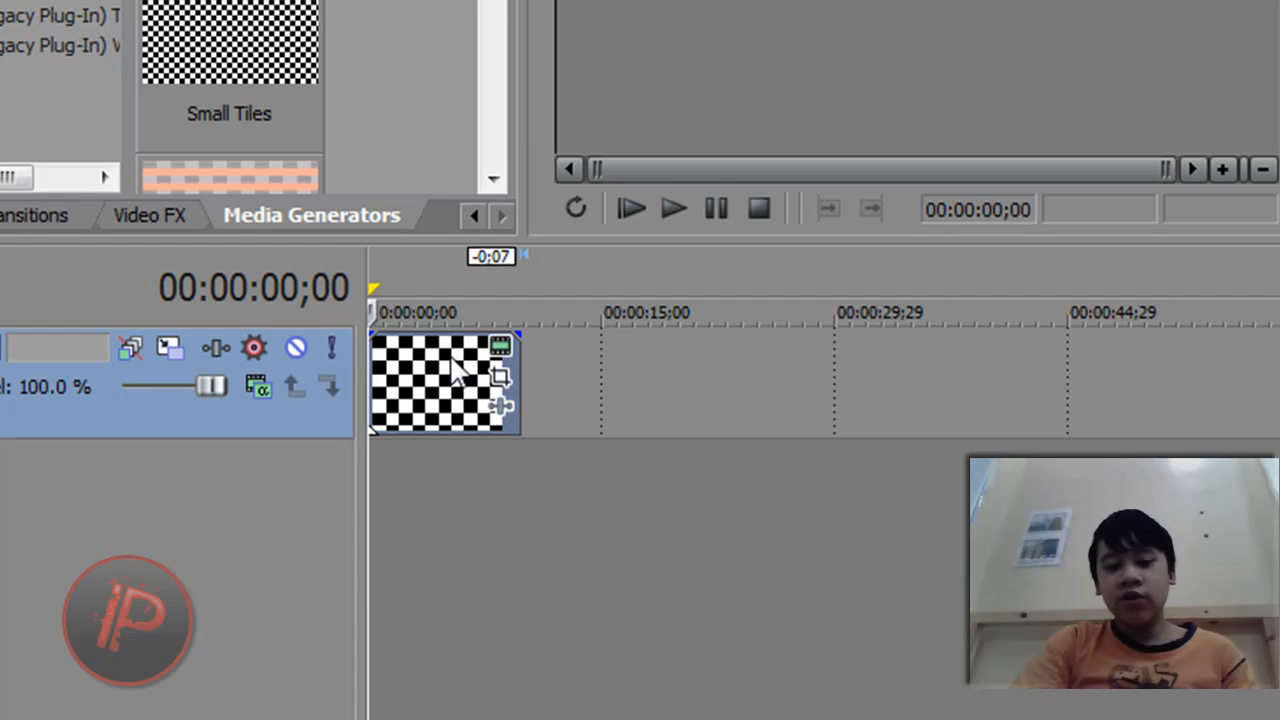
{"action": "right_click", "coordinate": [460, 368]}
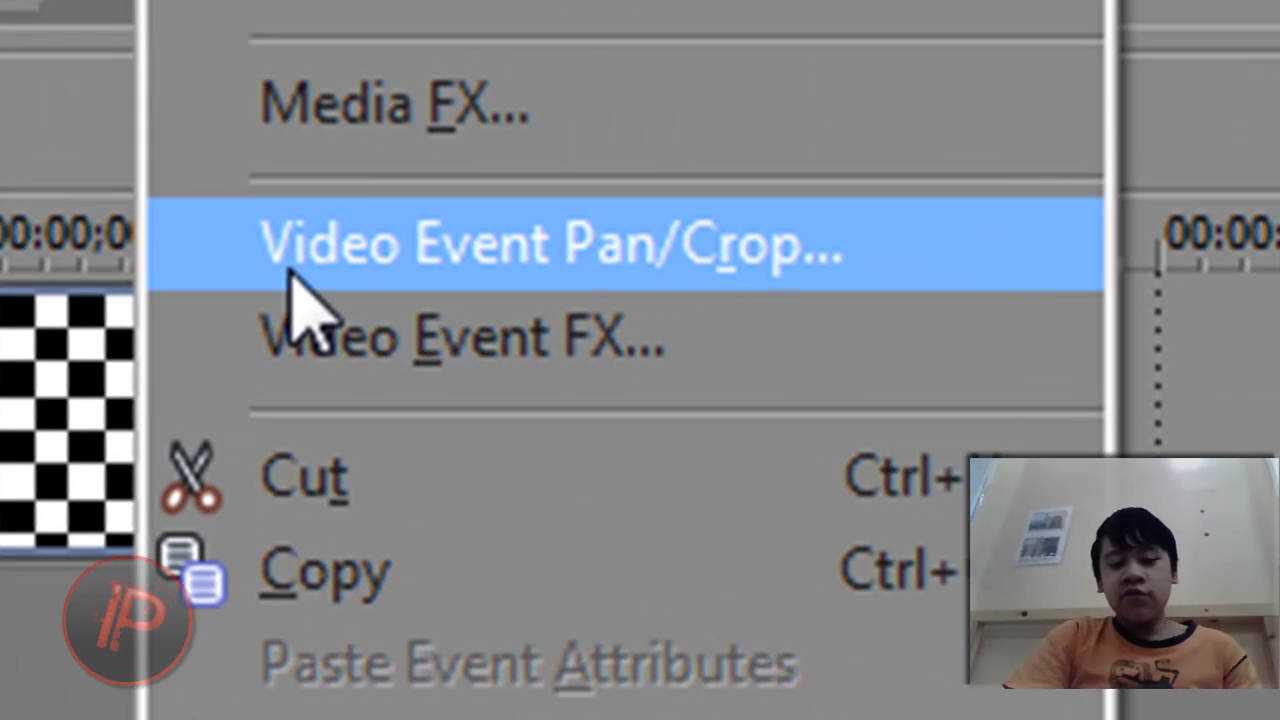
{"action": "left_click", "coordinate": [290, 270]}
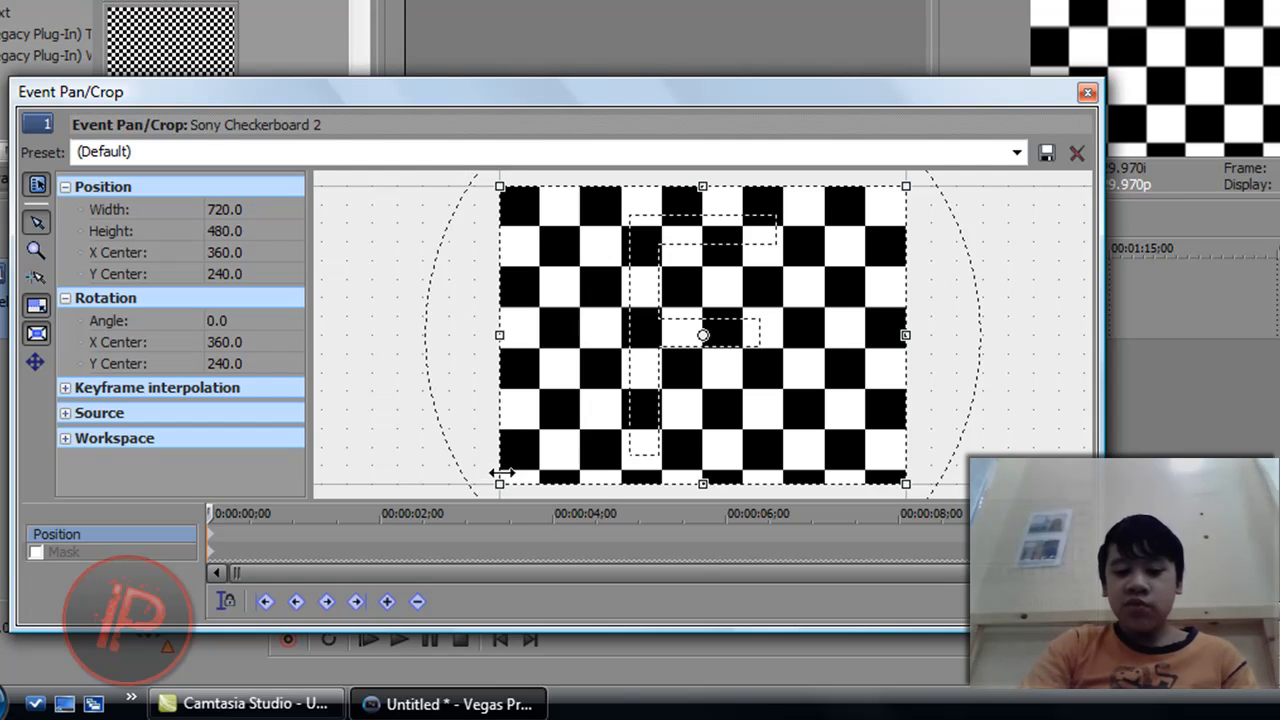
{"action": "left_click_drag", "start_coordinate": [499, 481], "coordinate": [690, 360]}
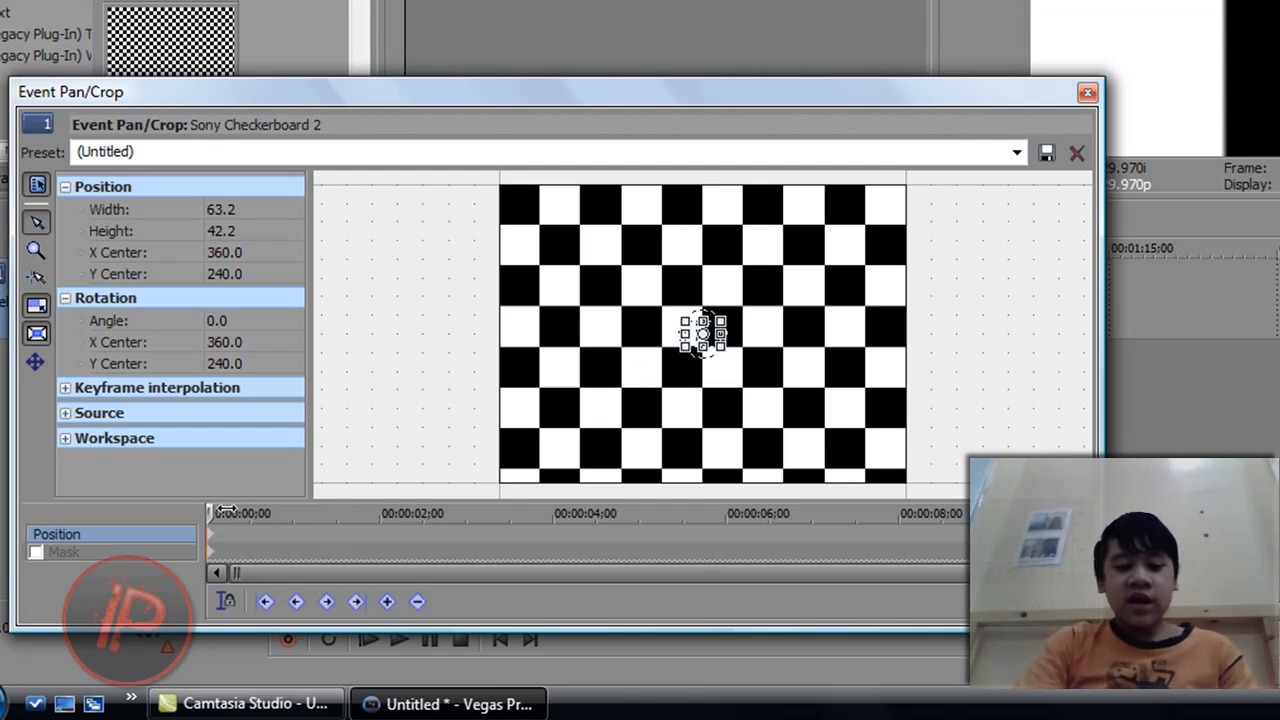
Step: Create a pan/crop keyframe at about 1 second with the frame enlarged to about 331 x 221 and rotated 14 degrees
{"action": "left_click_drag", "start_coordinate": [217, 512], "coordinate": [296, 484]}
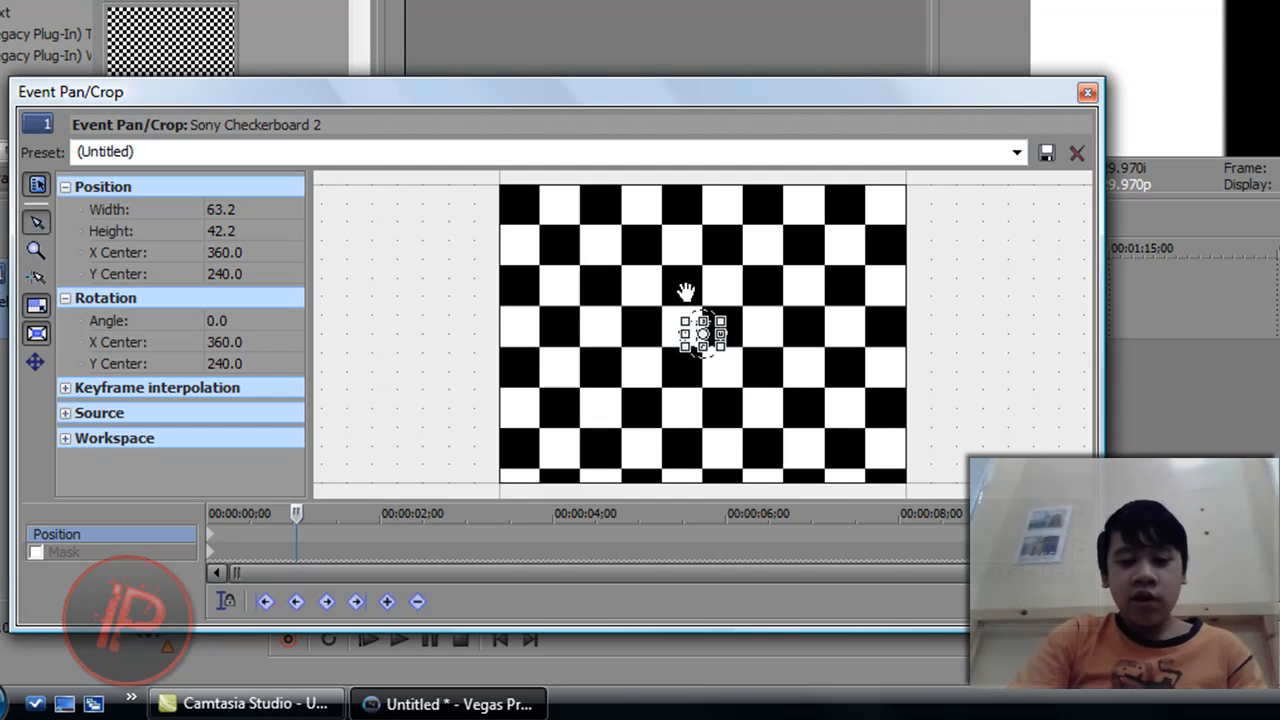
{"action": "left_click_drag", "start_coordinate": [684, 350], "coordinate": [603, 421]}
{"action": "left_click_drag", "start_coordinate": [680, 206], "coordinate": [706, 208]}
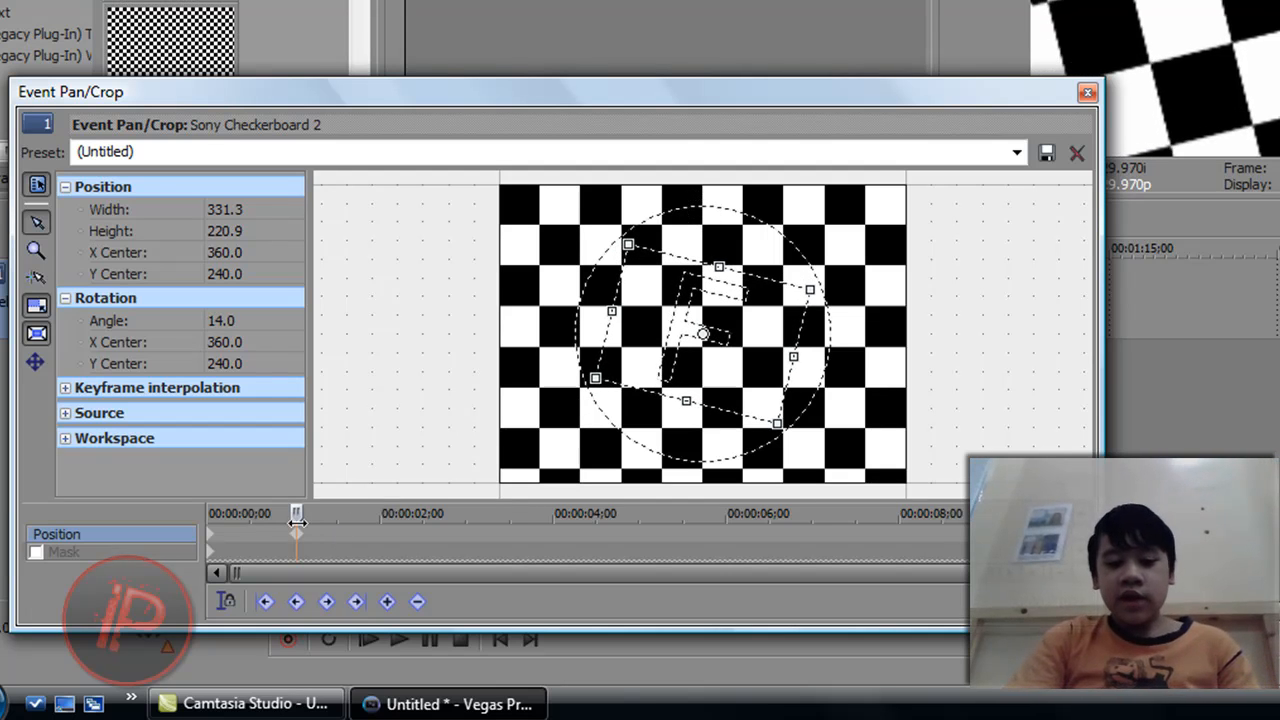
Step: Create a pan/crop keyframe at about 2.5 seconds with the frame at about 427 x 284 and rotated to -18.6 degrees
{"action": "left_click_drag", "start_coordinate": [296, 513], "coordinate": [422, 511]}
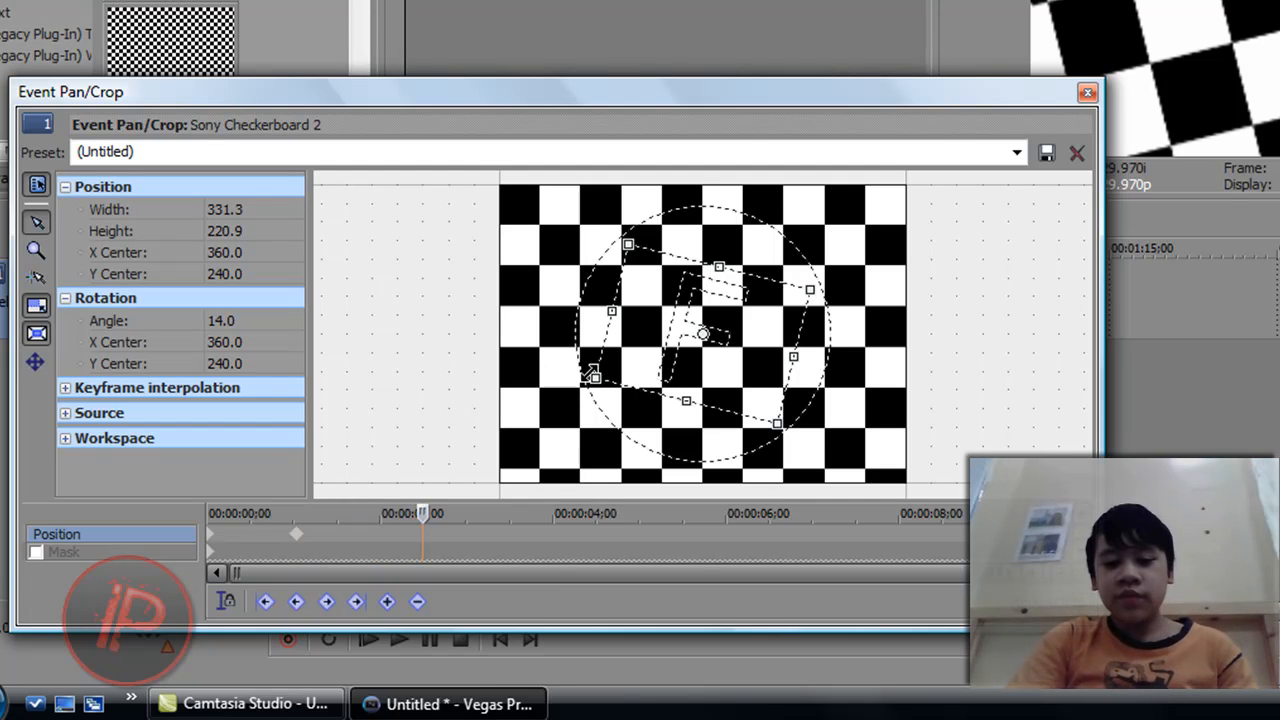
{"action": "left_click_drag", "start_coordinate": [591, 375], "coordinate": [562, 389]}
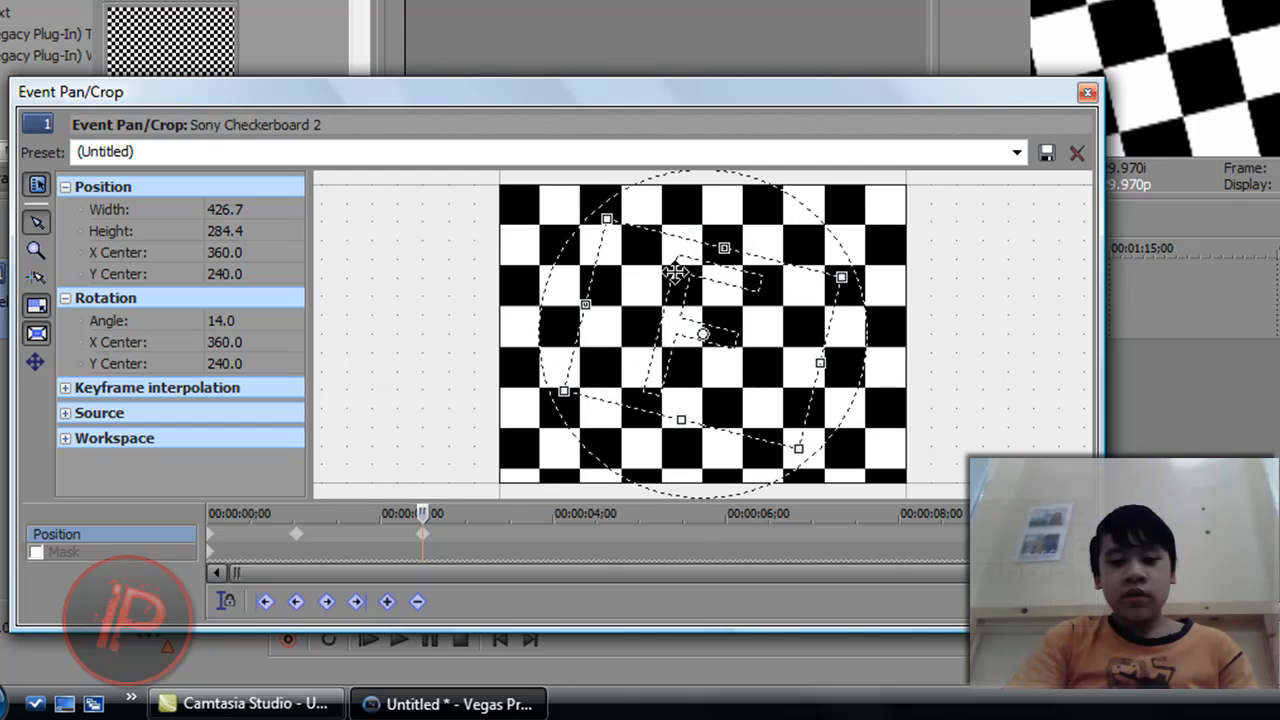
{"action": "left_click_drag", "start_coordinate": [743, 205], "coordinate": [663, 194]}
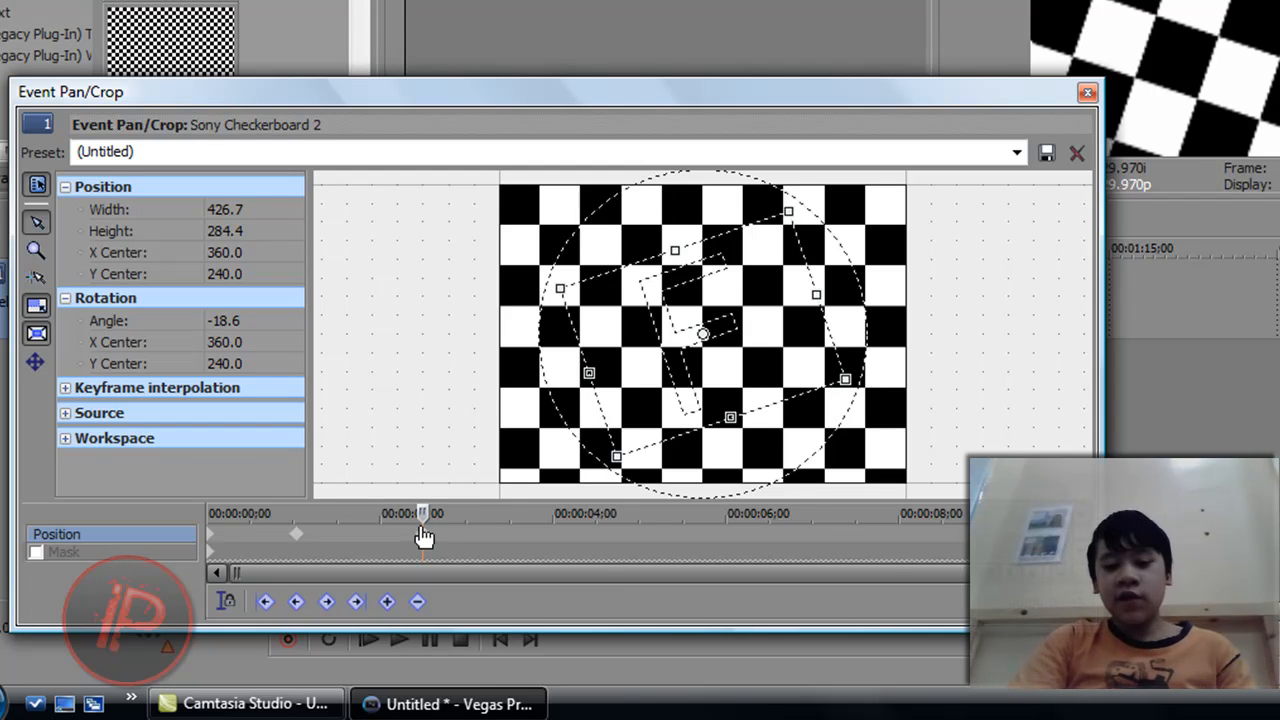
Step: Create a pan/crop keyframe at about 3.5 seconds and restore the frame to its default size and rotation there
{"action": "left_click_drag", "start_coordinate": [421, 513], "coordinate": [511, 510]}
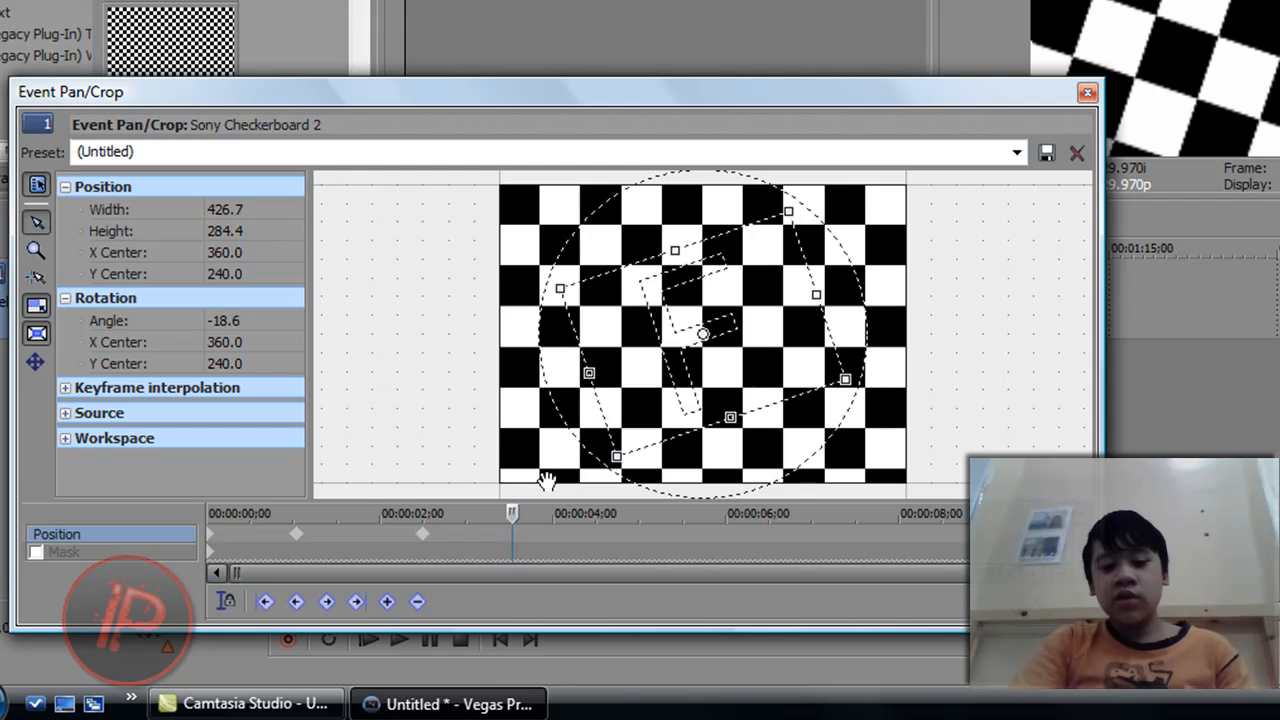
{"action": "left_click_drag", "start_coordinate": [619, 458], "coordinate": [618, 455]}
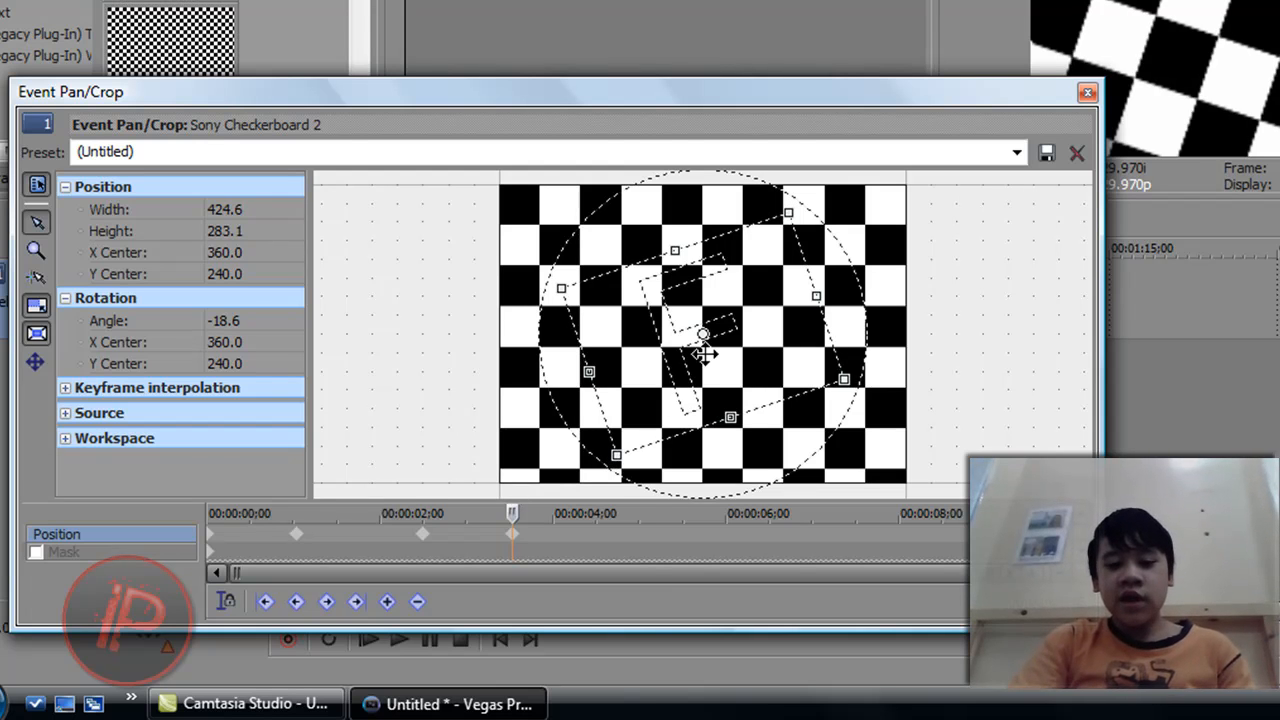
{"action": "right_click", "coordinate": [650, 348]}
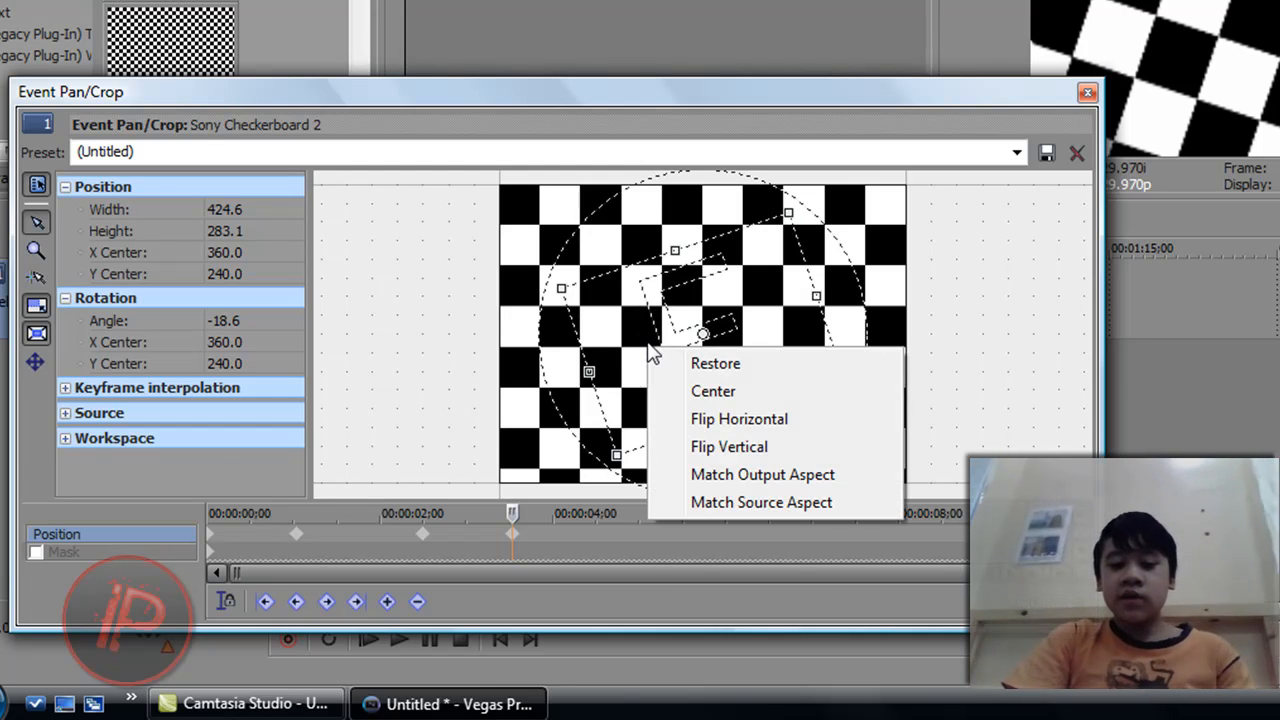
{"action": "left_click", "coordinate": [700, 366]}
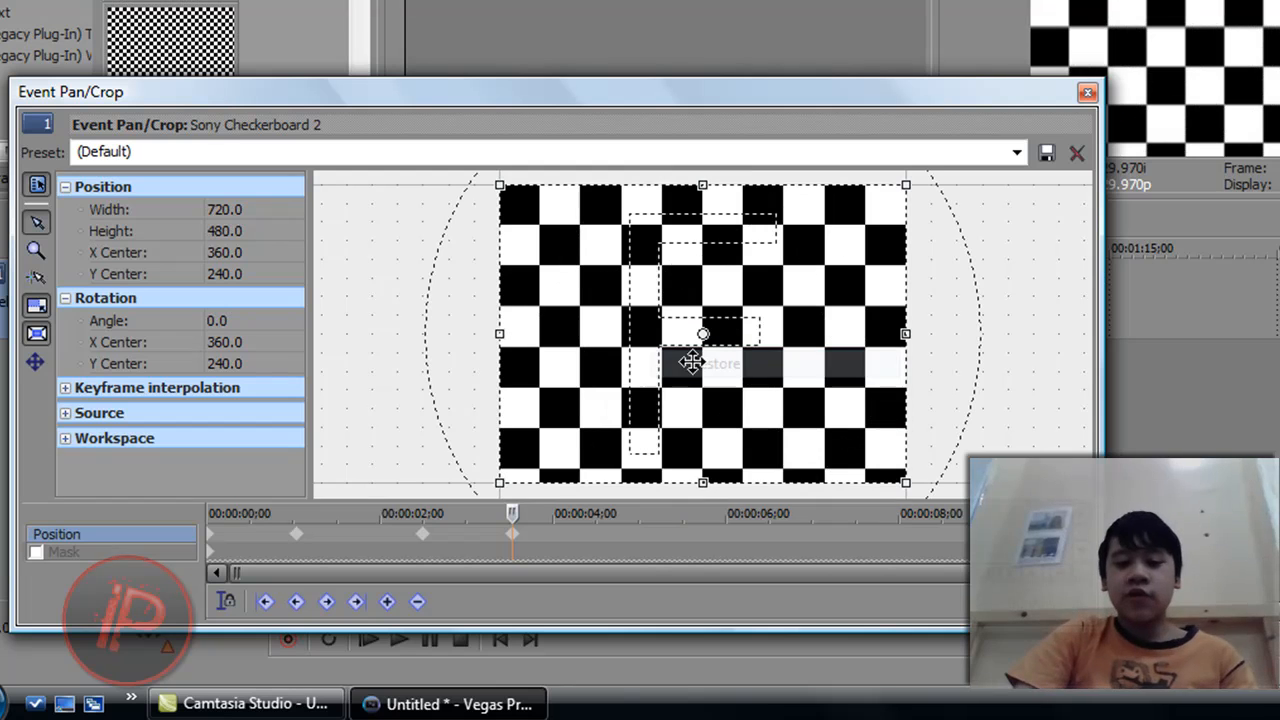
Step: Close the pan/crop settings and play the animated checkerboard clip from the start, stopping after the last keyframe
{"action": "left_click", "coordinate": [1087, 94]}
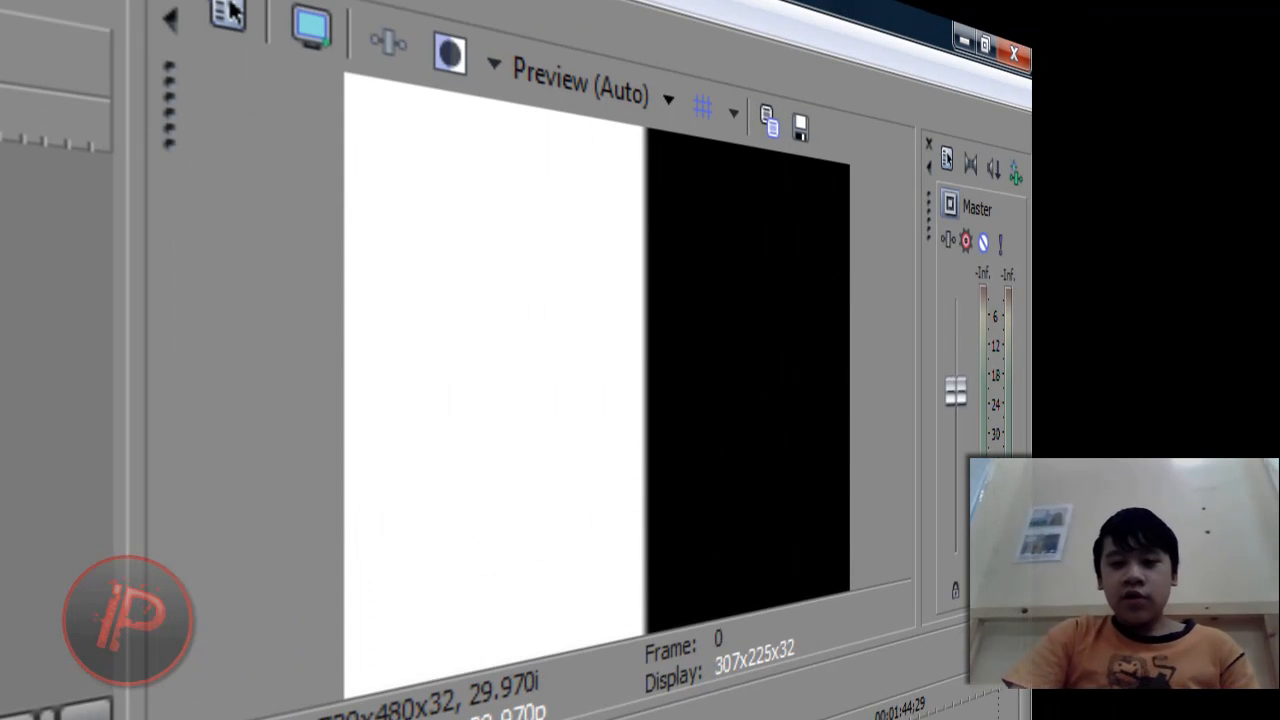
{"action": "key", "text": "space"}
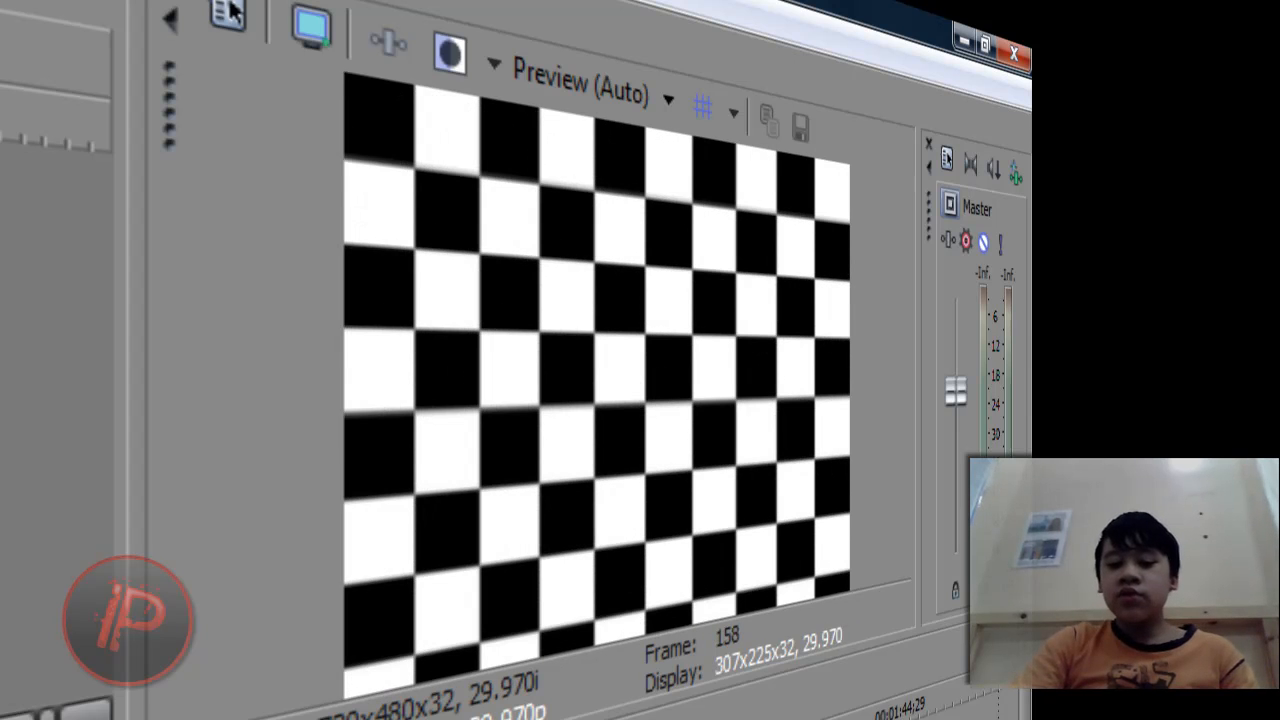
{"action": "key", "text": "space"}
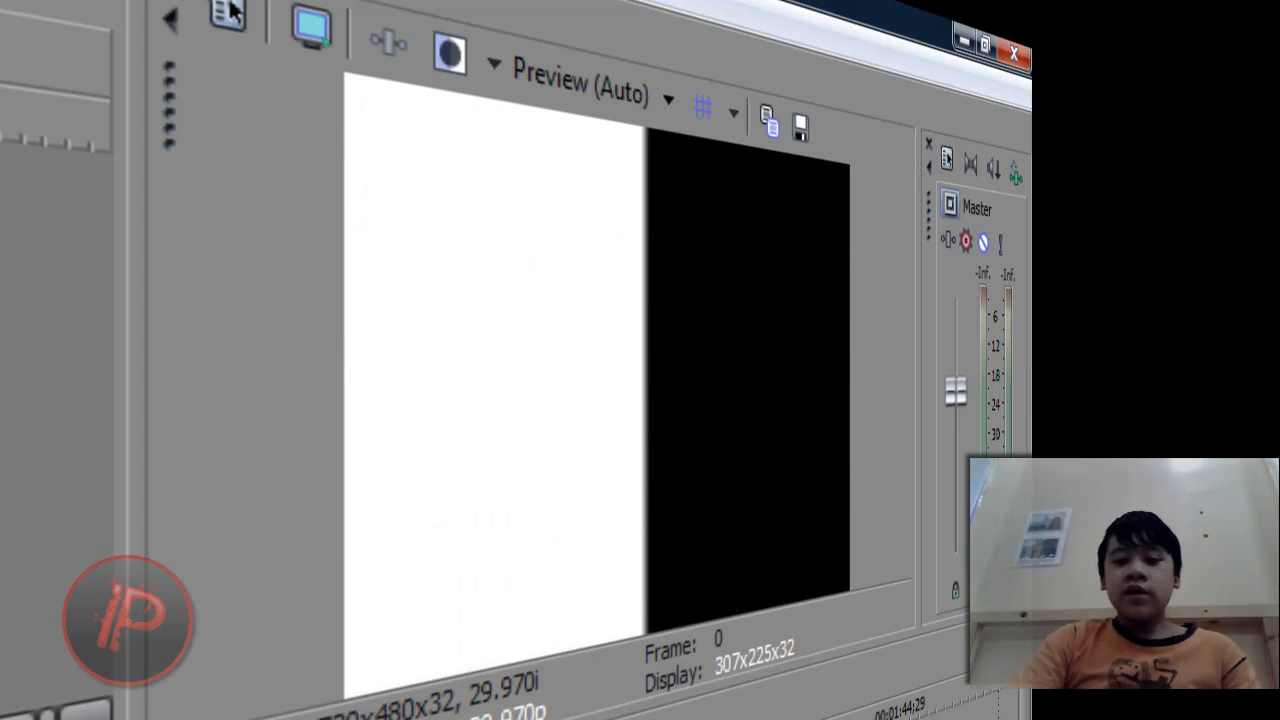
Step: Delete the Large Tiles clip and add the Checkerboard generator's Grate preset at the start of the track
{"action": "right_click", "coordinate": [277, 400]}
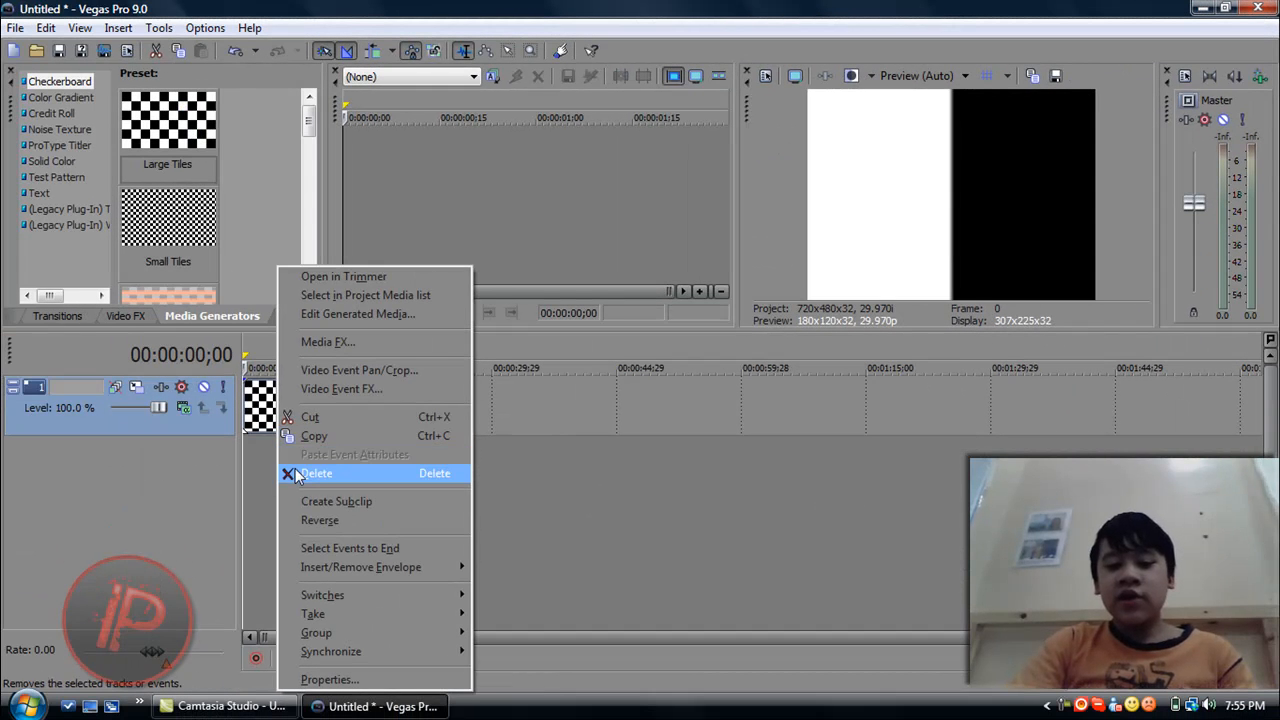
{"action": "left_click", "coordinate": [295, 474]}
{"action": "left_click_drag", "start_coordinate": [310, 124], "coordinate": [297, 182]}
{"action": "left_click_drag", "start_coordinate": [190, 132], "coordinate": [243, 380]}
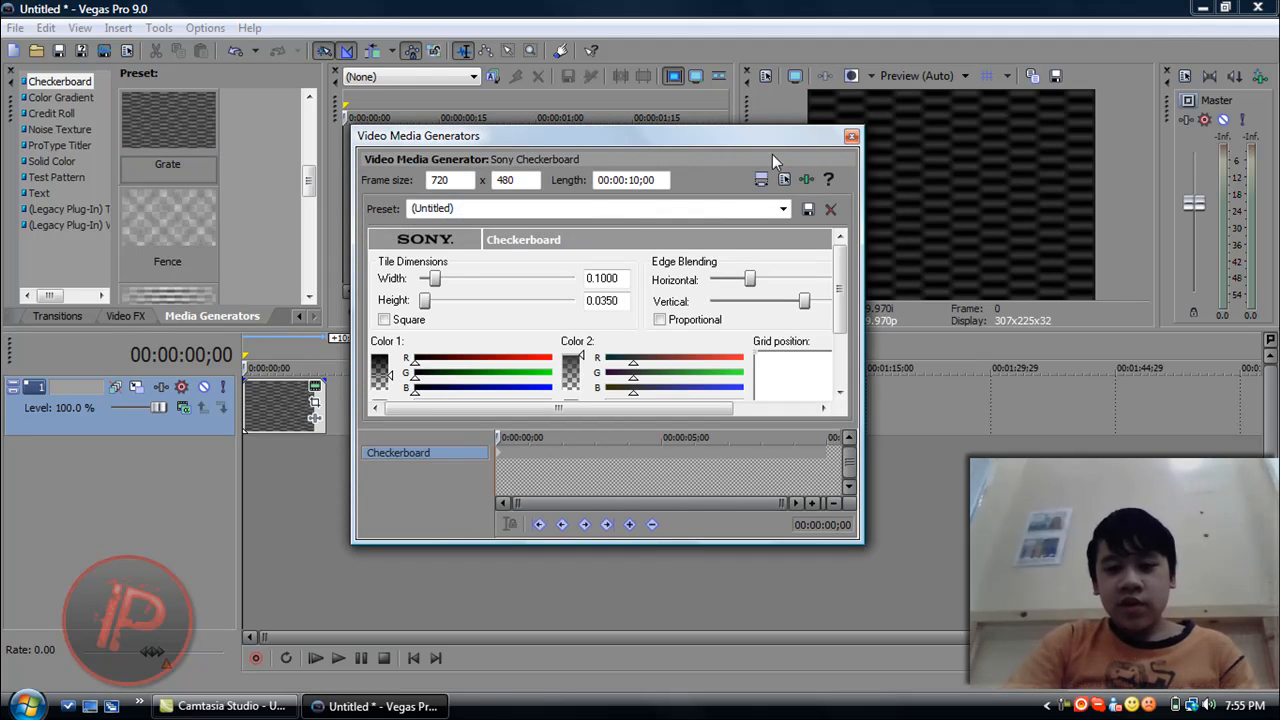
Step: Close the Grate checkerboard's generator settings and set the track's compositing mode to 3D Source Alpha
{"action": "scroll", "coordinate": [846, 251], "scroll_direction": "down", "scroll_amount": 3}
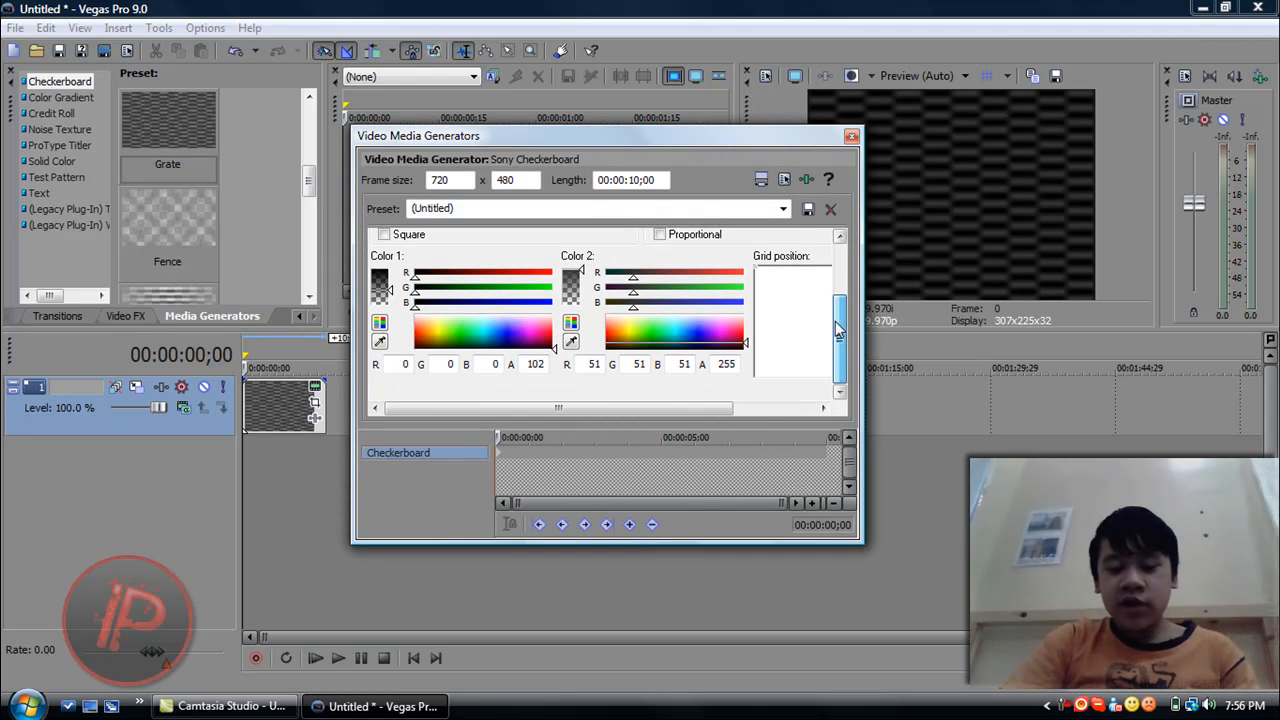
{"action": "left_click", "coordinate": [851, 137]}
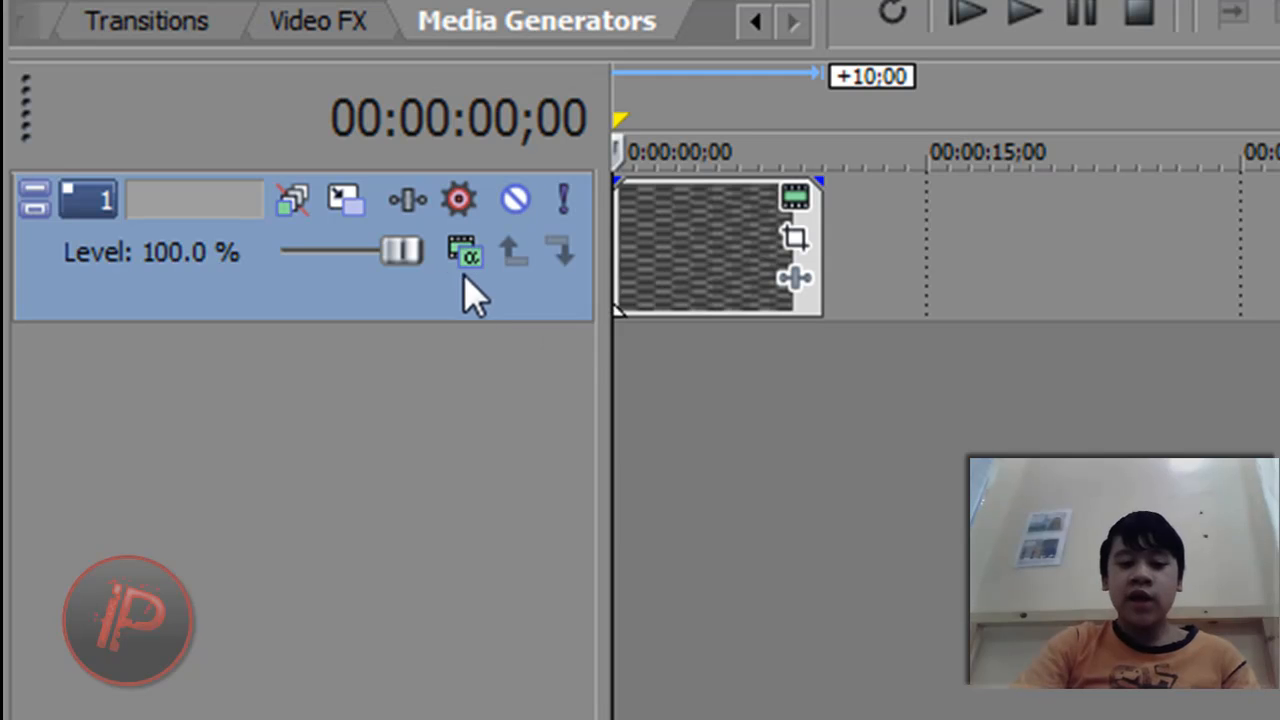
{"action": "left_click", "coordinate": [465, 262]}
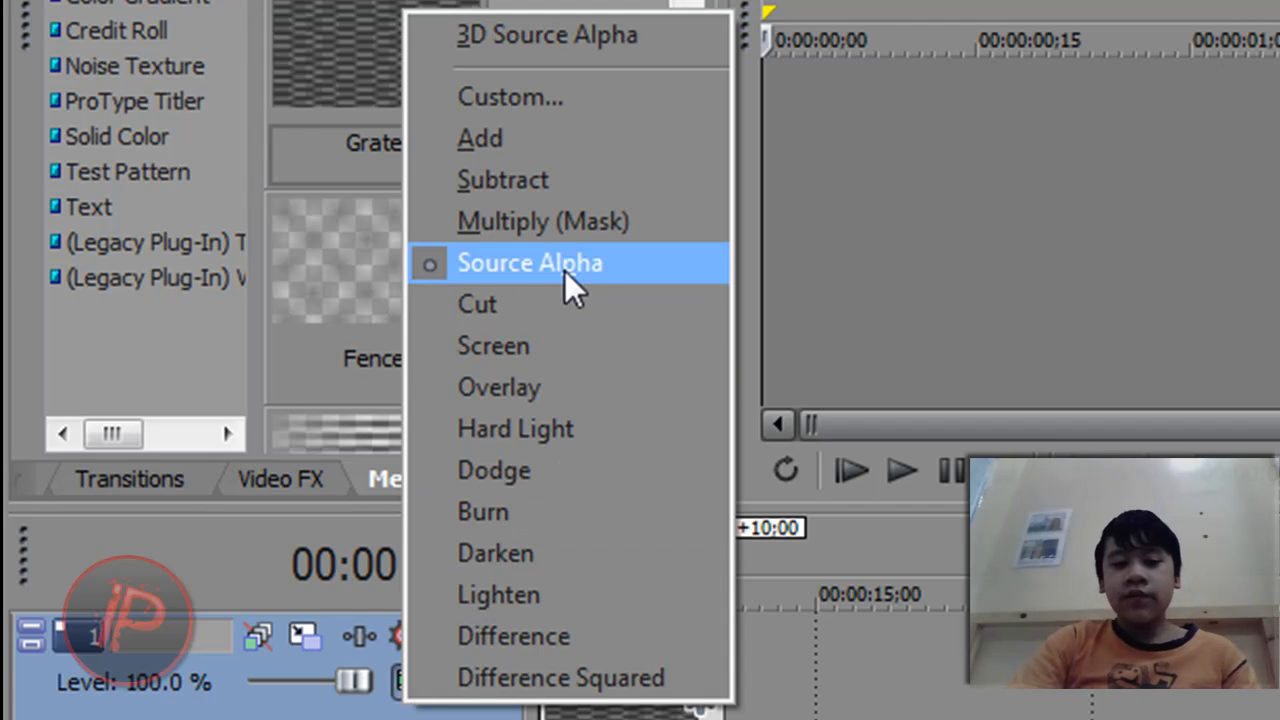
{"action": "left_click", "coordinate": [500, 38]}
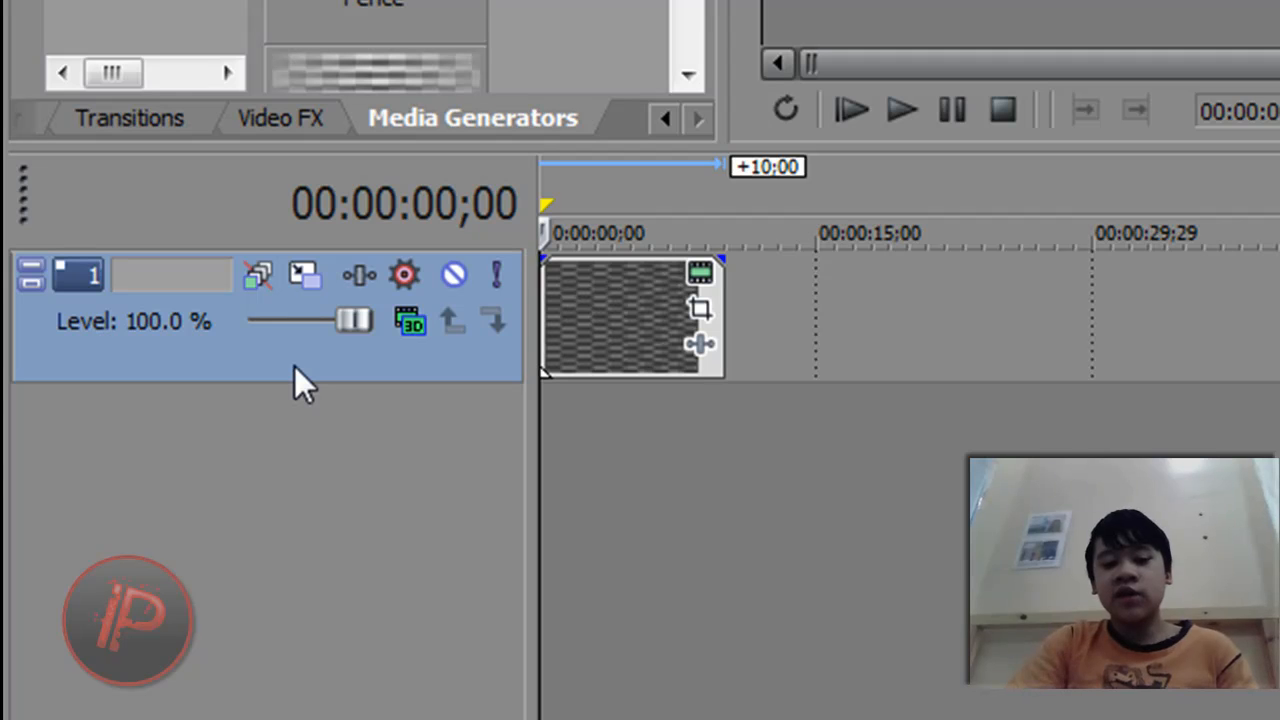
Step: In Track Motion, enlarge the frame to about 905 x 603 and place it at about X -1,107, Y -638 at the start
{"action": "left_click", "coordinate": [306, 274]}
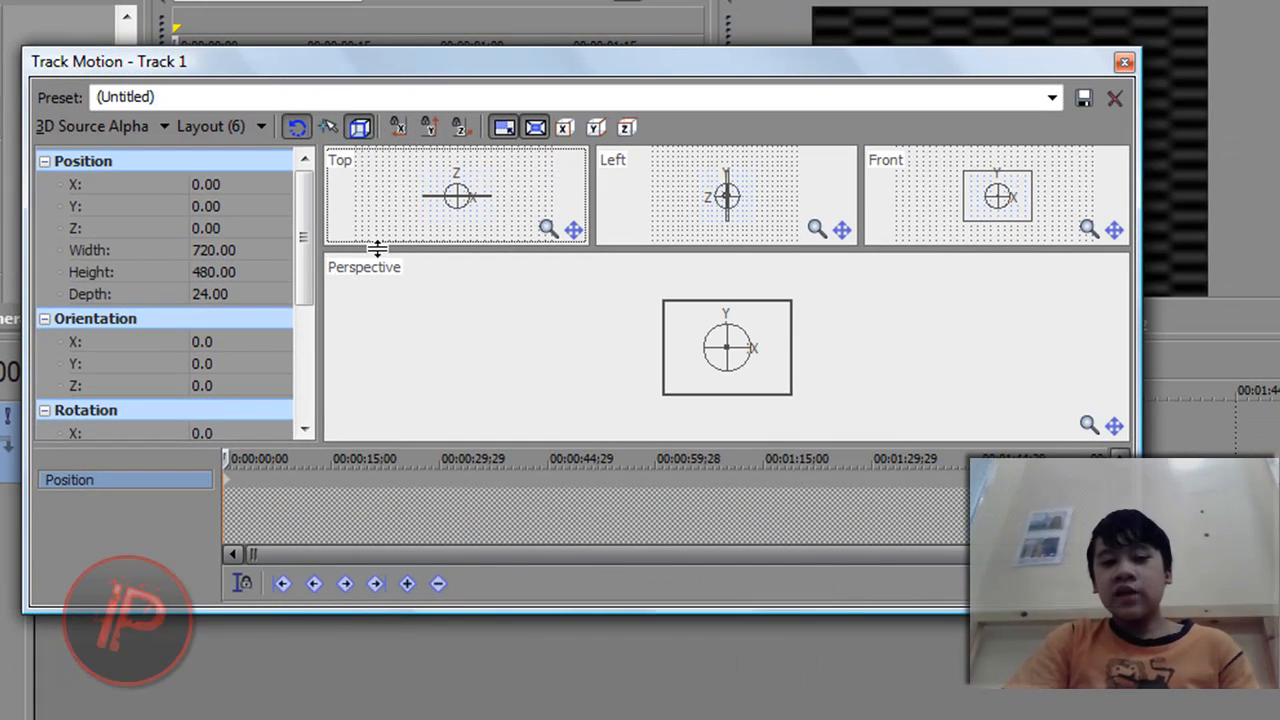
{"action": "left_click_drag", "start_coordinate": [452, 58], "coordinate": [203, 231]}
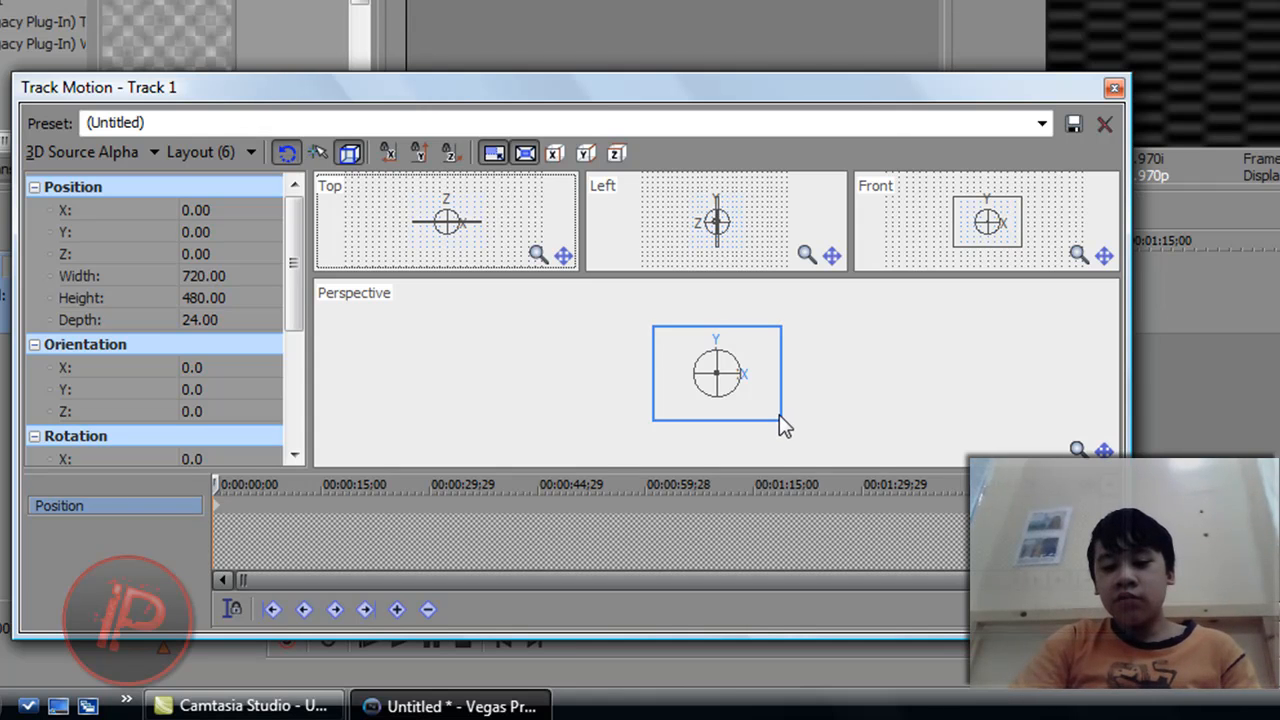
{"action": "left_click_drag", "start_coordinate": [780, 416], "coordinate": [812, 405]}
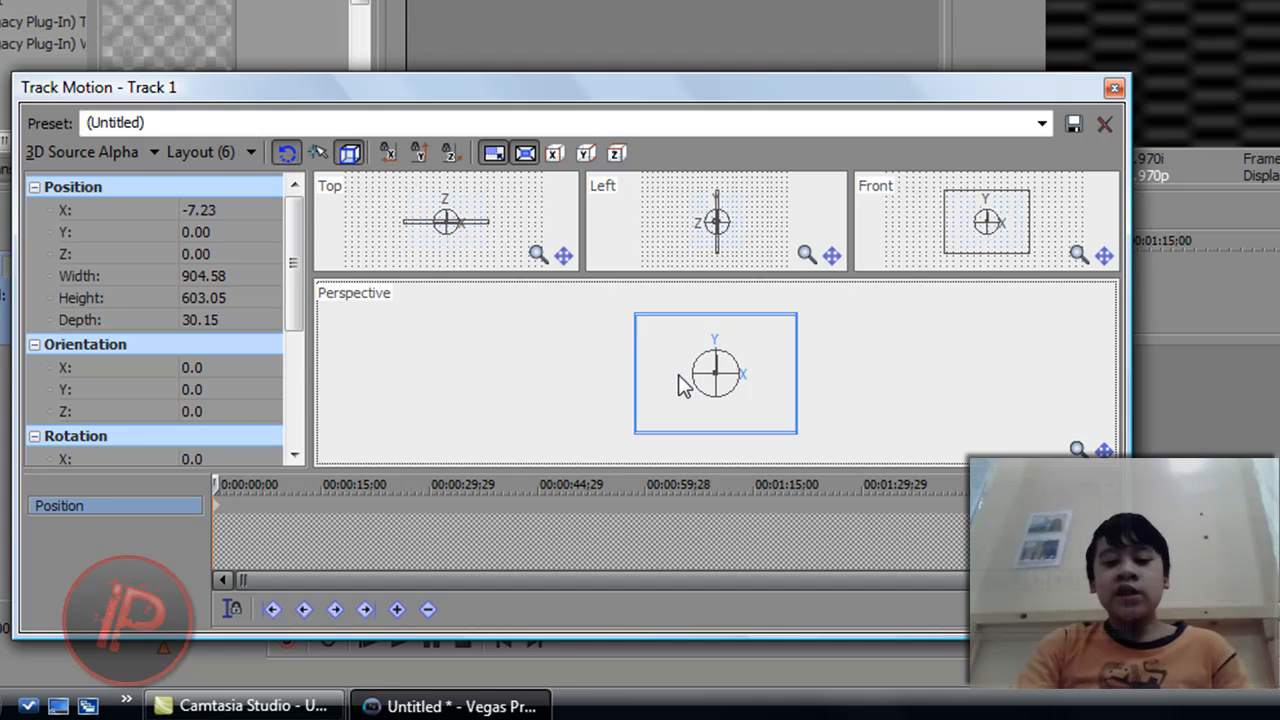
{"action": "left_click_drag", "start_coordinate": [680, 385], "coordinate": [482, 500]}
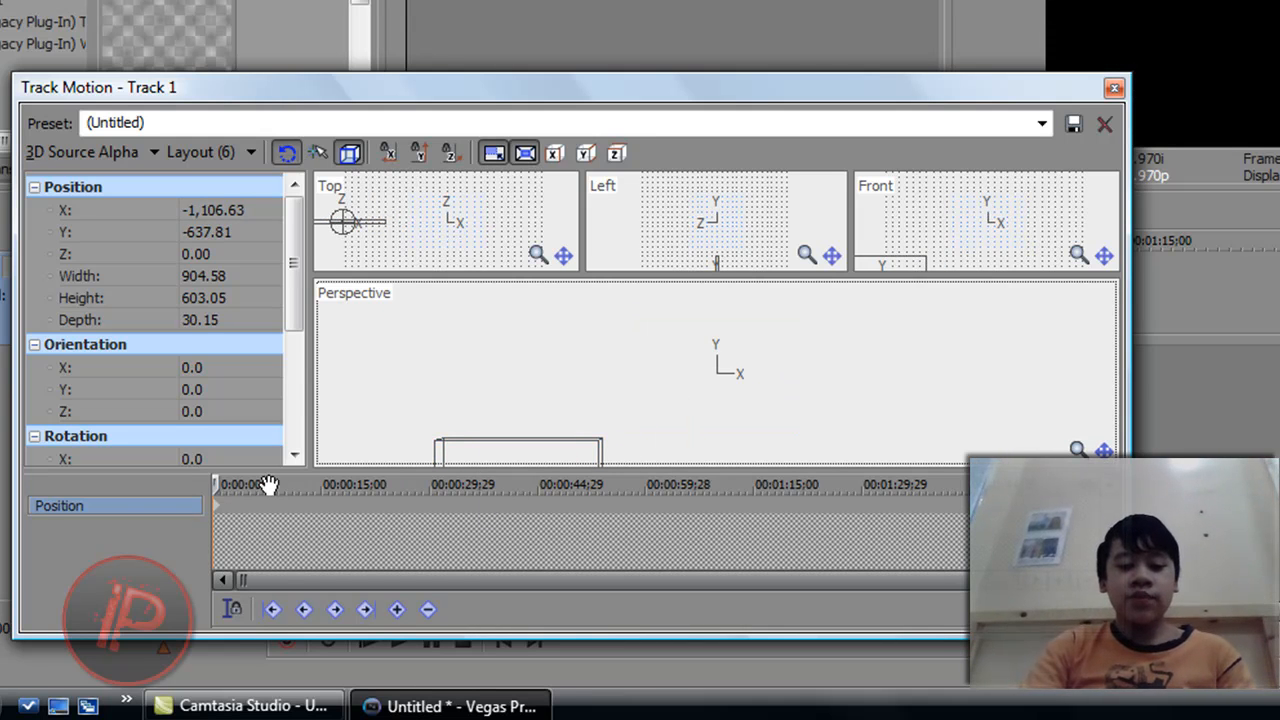
Step: Create a track motion keyframe at about 3 seconds with the frame at about X -260, Y 250
{"action": "left_click", "coordinate": [224, 484]}
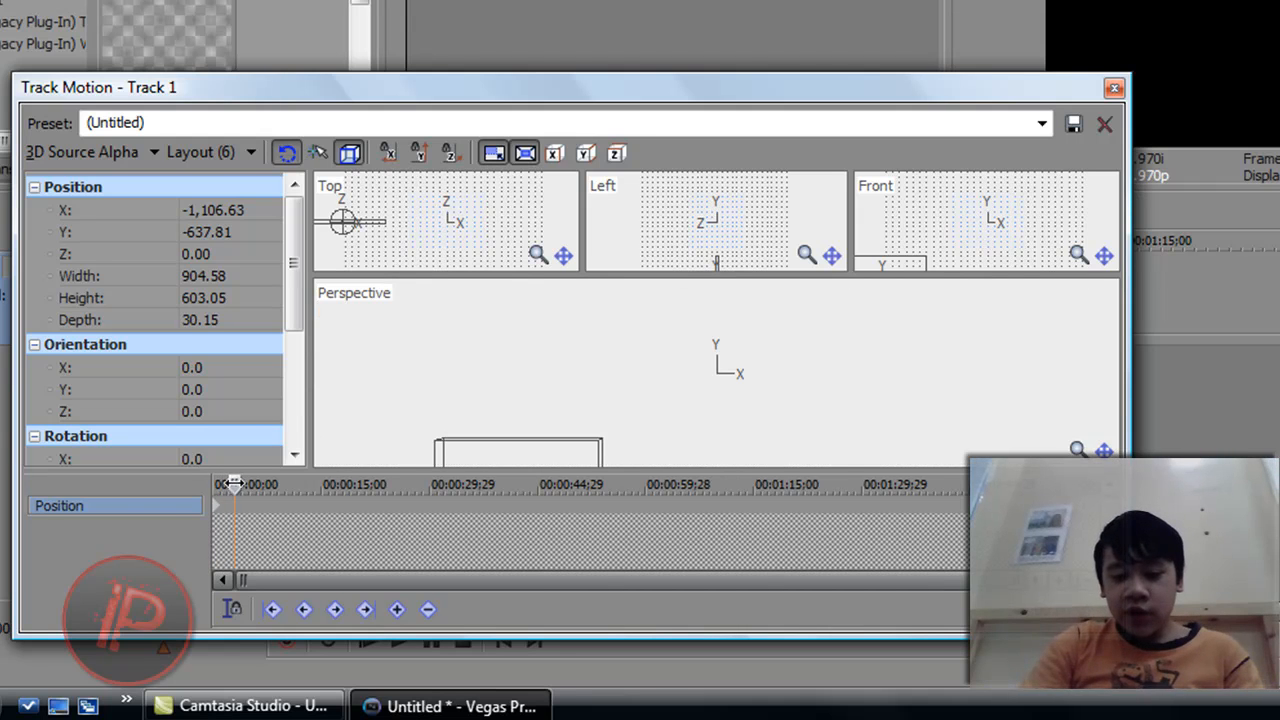
{"action": "left_click", "coordinate": [243, 484]}
{"action": "left_click_drag", "start_coordinate": [474, 461], "coordinate": [624, 287]}
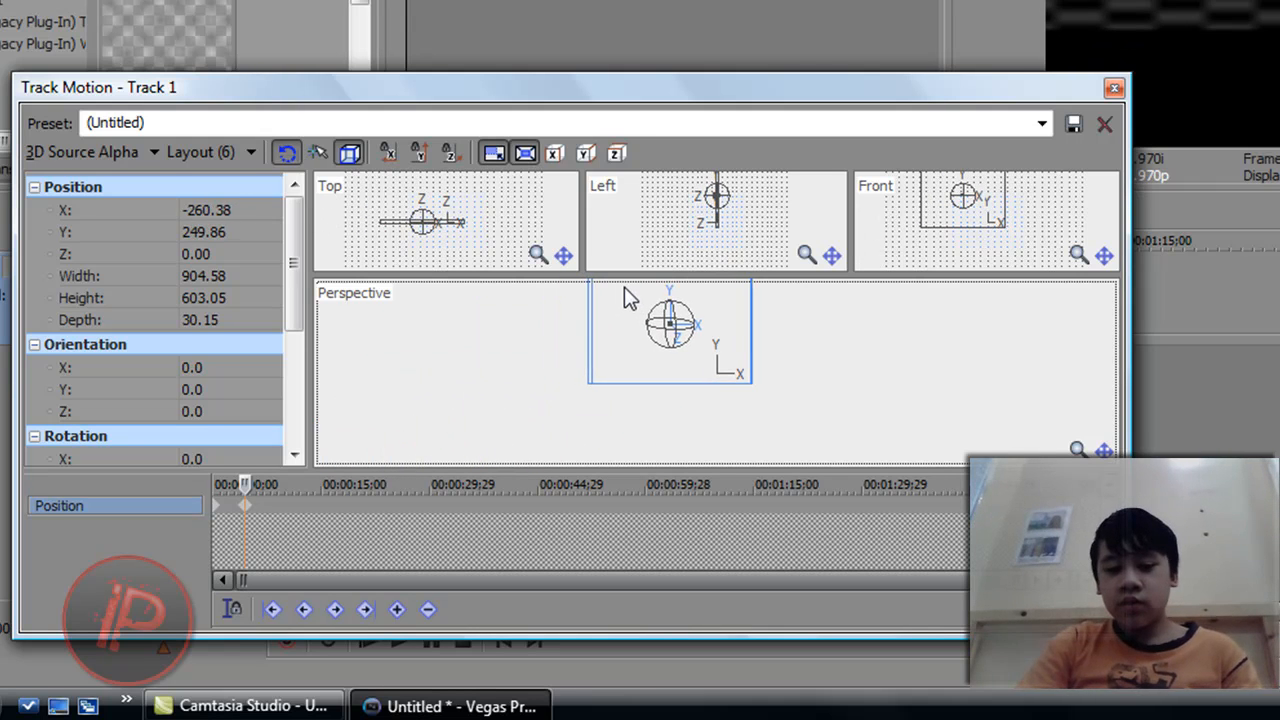
{"action": "left_click", "coordinate": [235, 506]}
Step: Create track motion keyframes at about 5 seconds with X 224, Y 132 and at about 6.4 seconds with X 43, Y 59
{"action": "left_click_drag", "start_coordinate": [245, 484], "coordinate": [248, 484]}
{"action": "left_click_drag", "start_coordinate": [654, 363], "coordinate": [743, 383]}
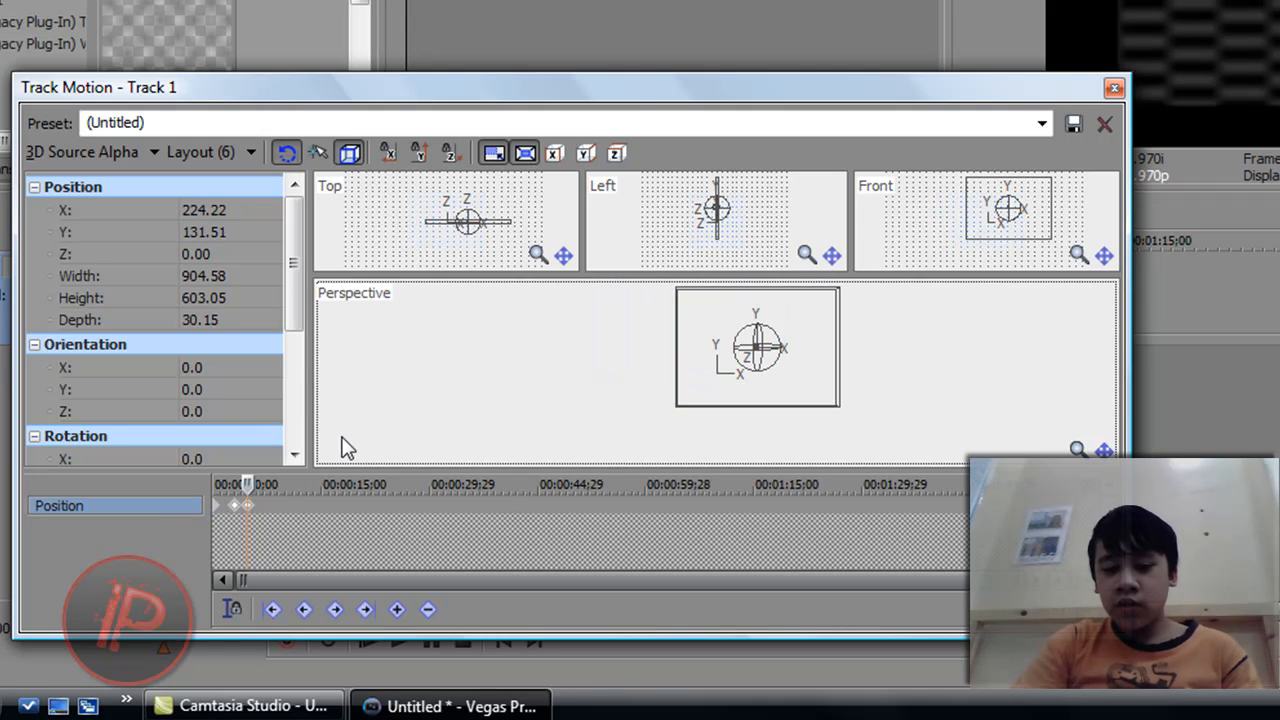
{"action": "left_click", "coordinate": [266, 484]}
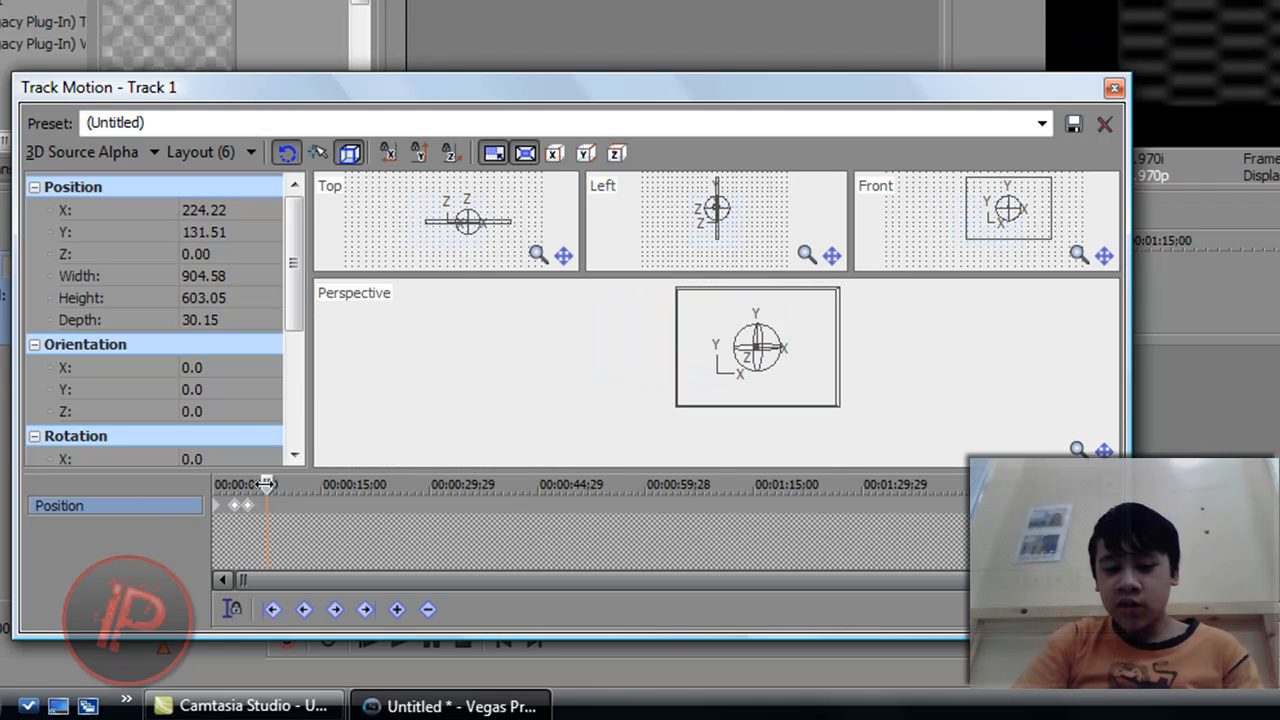
{"action": "left_click_drag", "start_coordinate": [730, 391], "coordinate": [699, 412]}
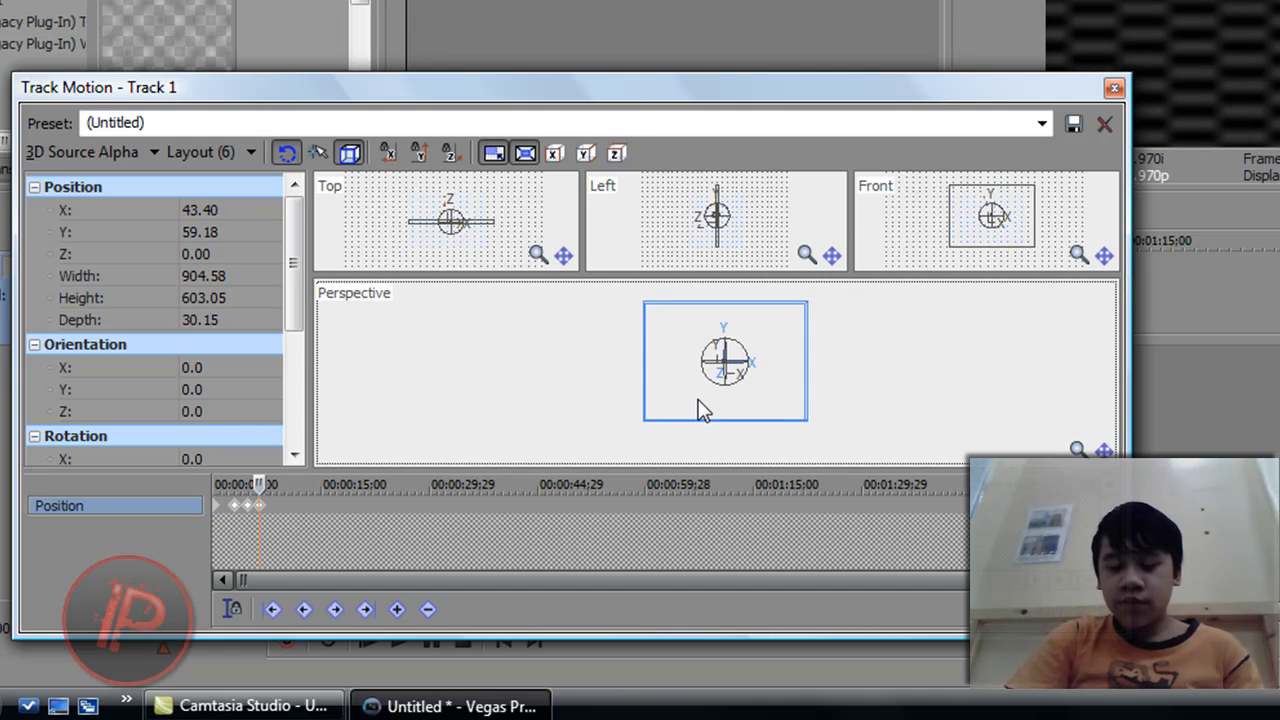
Step: Close the track motion settings, play the animated Grate clip and return to the start
{"action": "left_click", "coordinate": [1113, 92]}
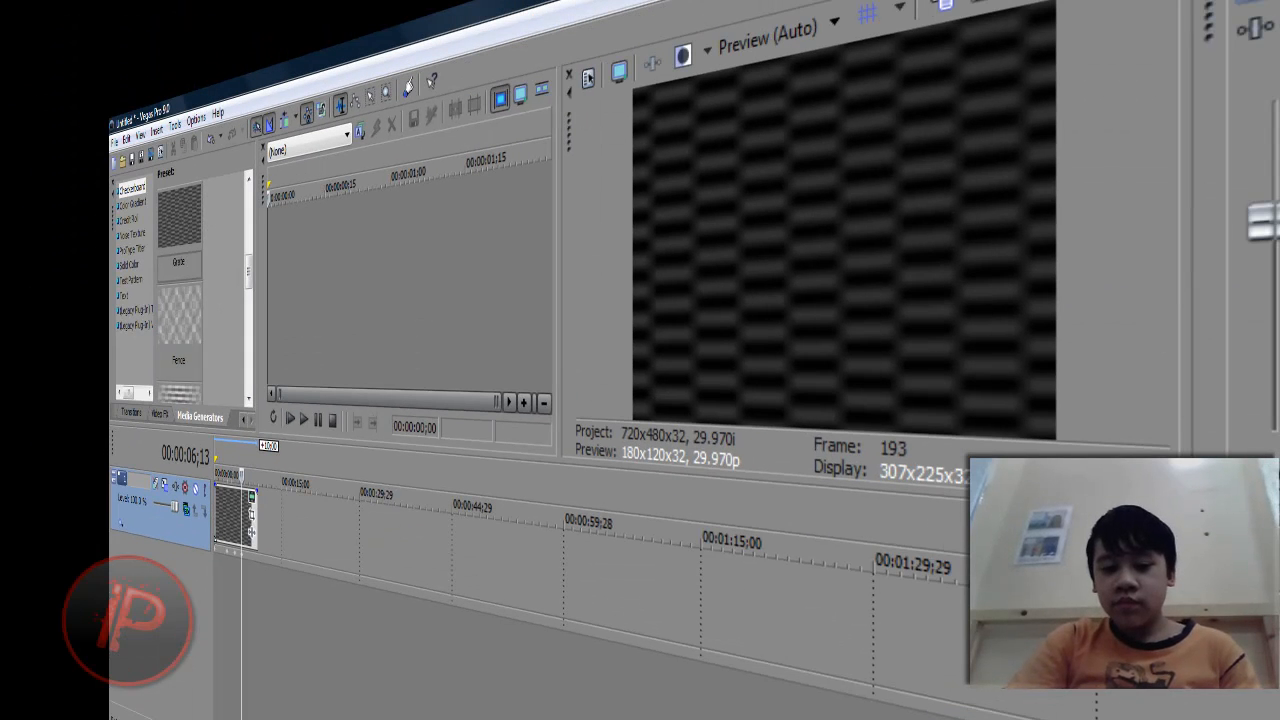
{"action": "key", "text": "Home"}
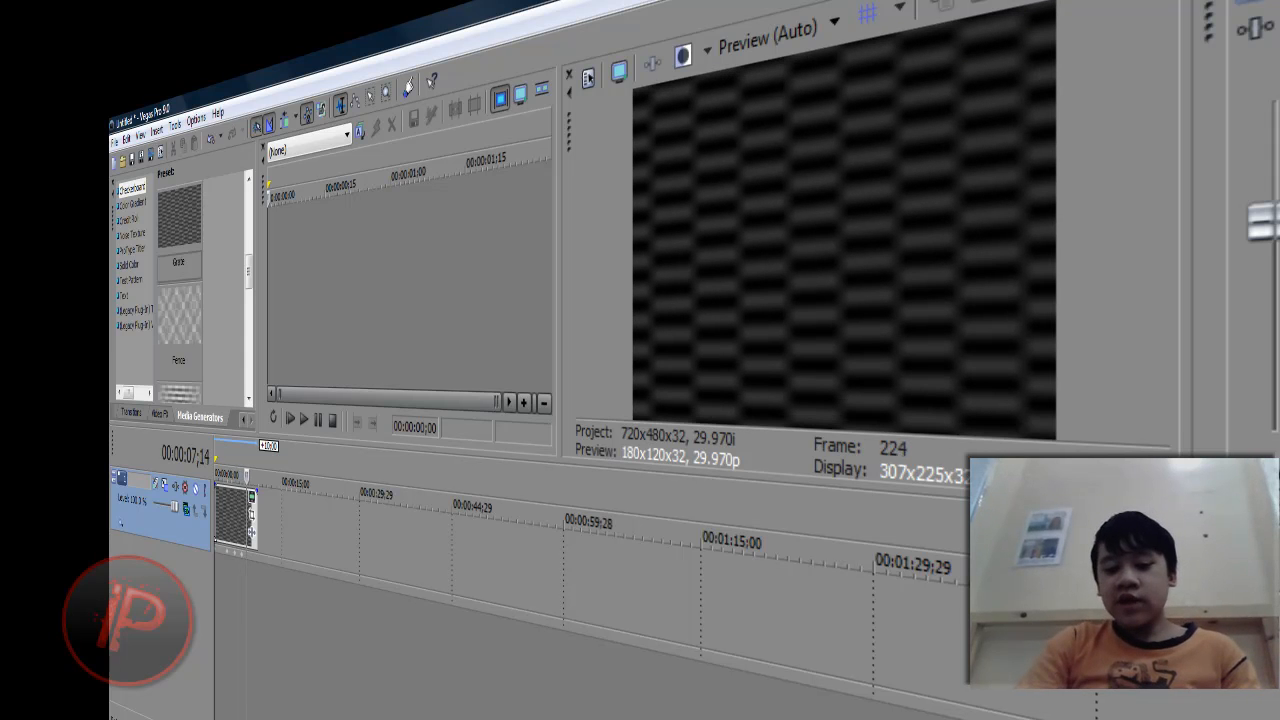
Step: Reopen the track's motion settings and extend the Grate clip on the timeline by about 9 seconds
{"action": "left_click", "coordinate": [166, 488]}
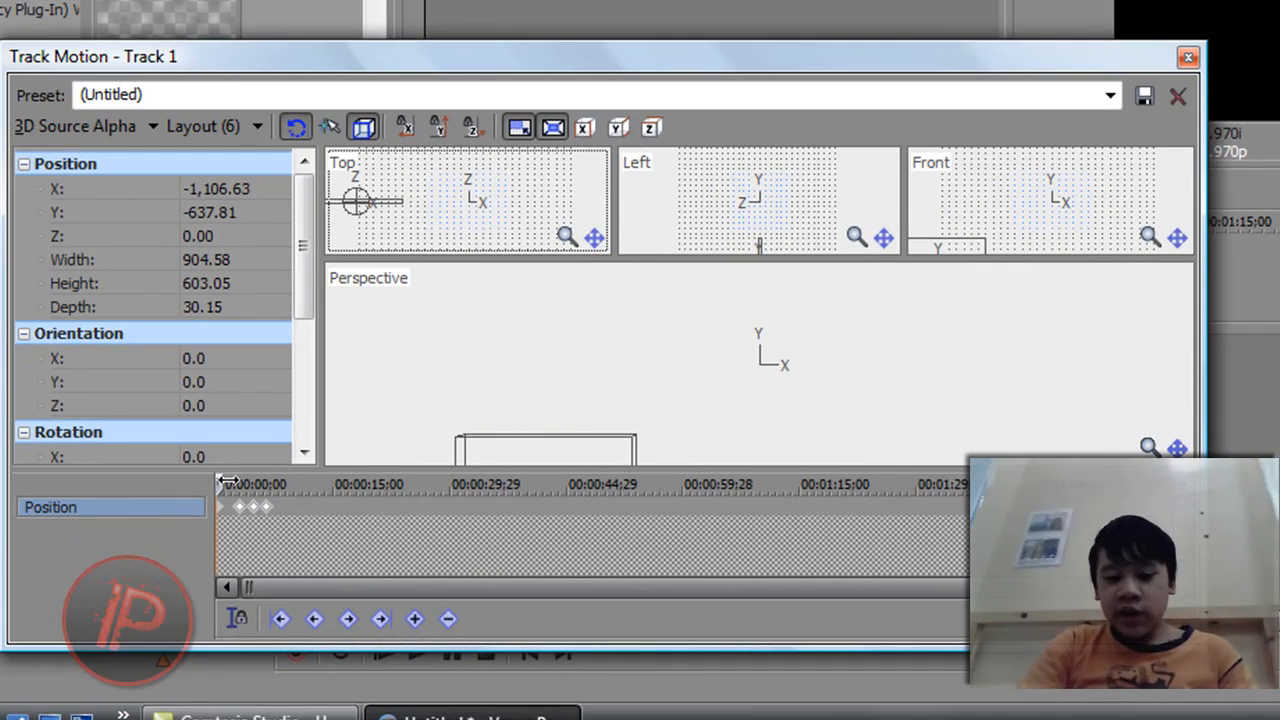
{"action": "left_click_drag", "start_coordinate": [186, 505], "coordinate": [246, 502]}
{"action": "left_click", "coordinate": [285, 476]}
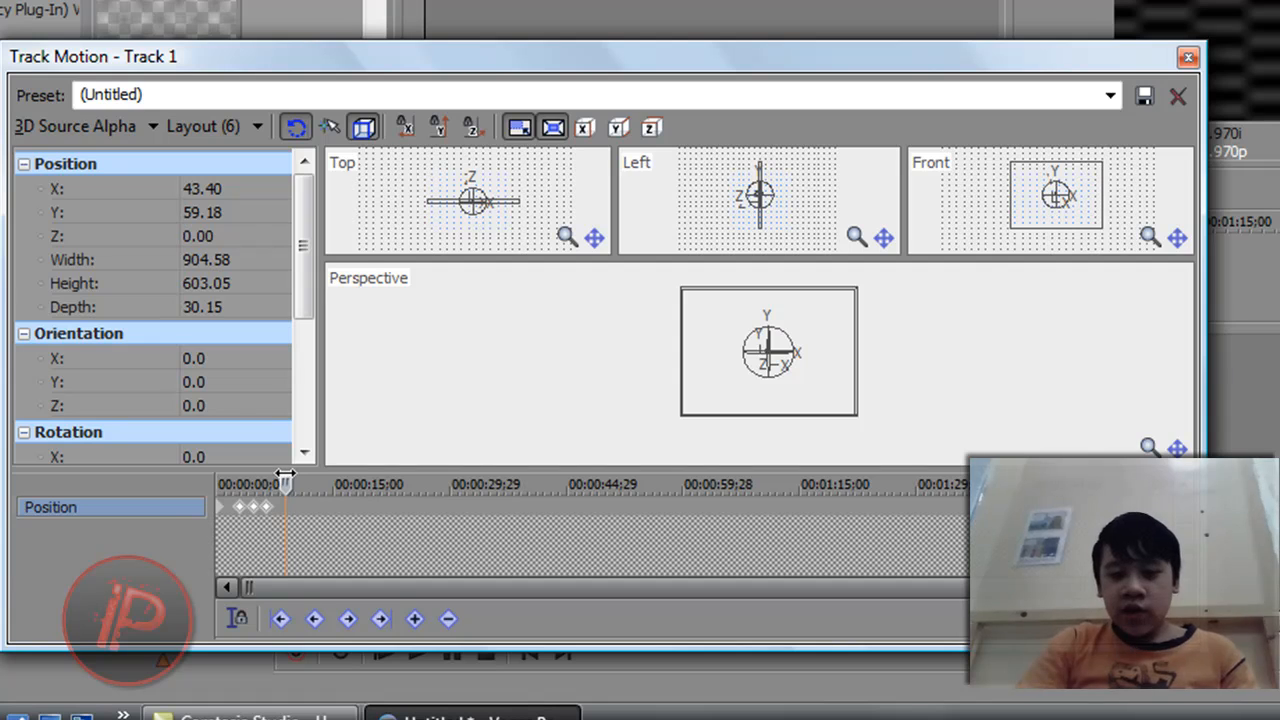
{"action": "left_click_drag", "start_coordinate": [493, 58], "coordinate": [997, 0]}
{"action": "left_click_drag", "start_coordinate": [390, 268], "coordinate": [500, 268]}
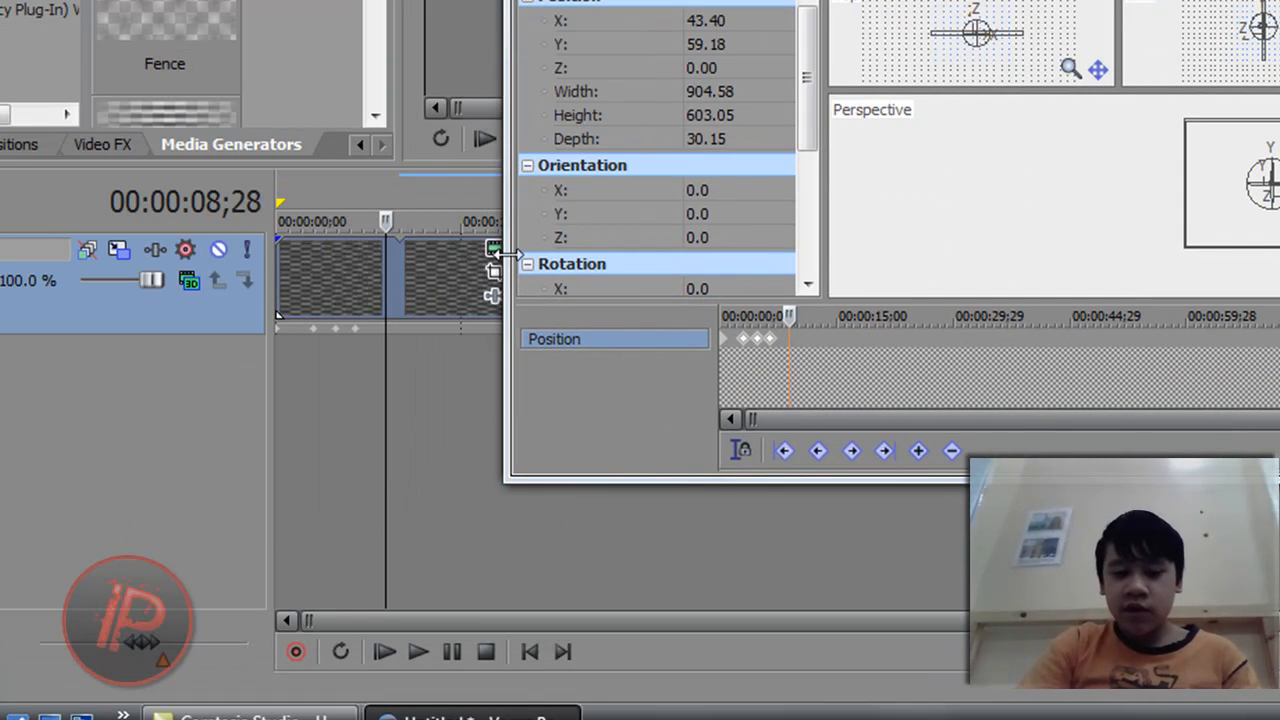
{"action": "left_click_drag", "start_coordinate": [720, 2], "coordinate": [196, 95]}
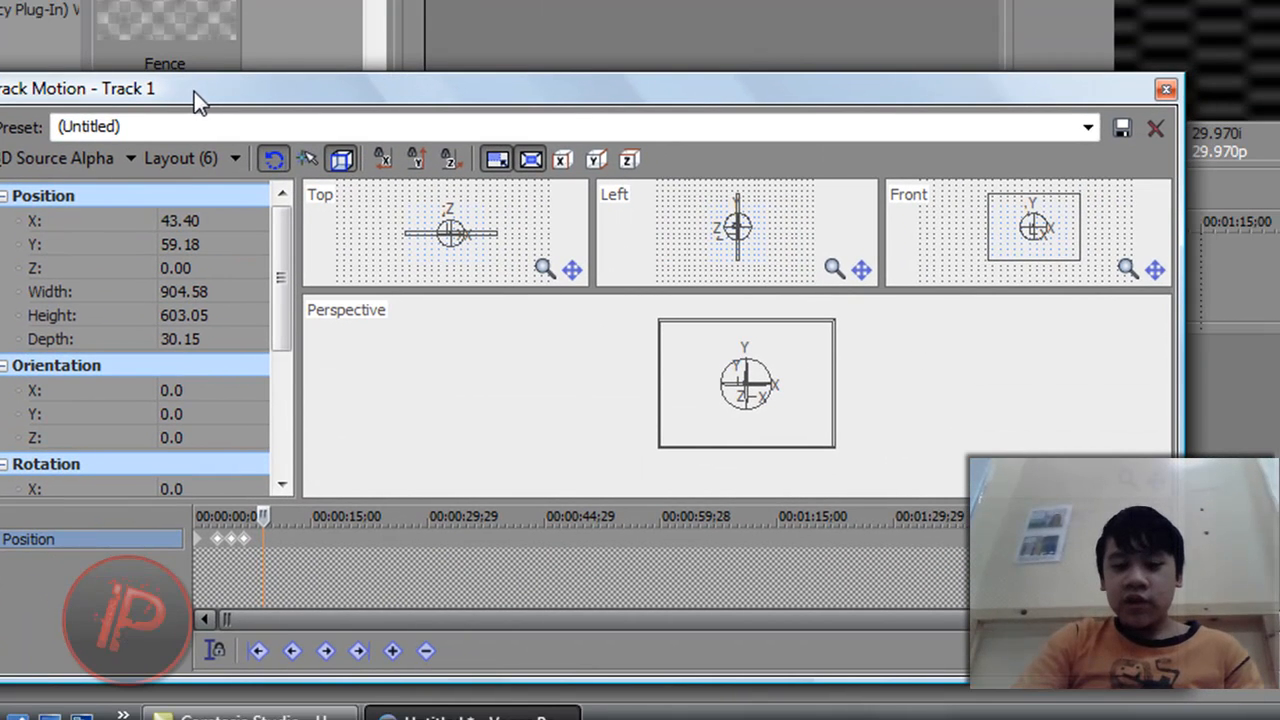
Step: Create a track motion keyframe at about 11 seconds with orientation Y 47, Z 13 and the frame resized to about 696 x 464
{"action": "left_click", "coordinate": [281, 514]}
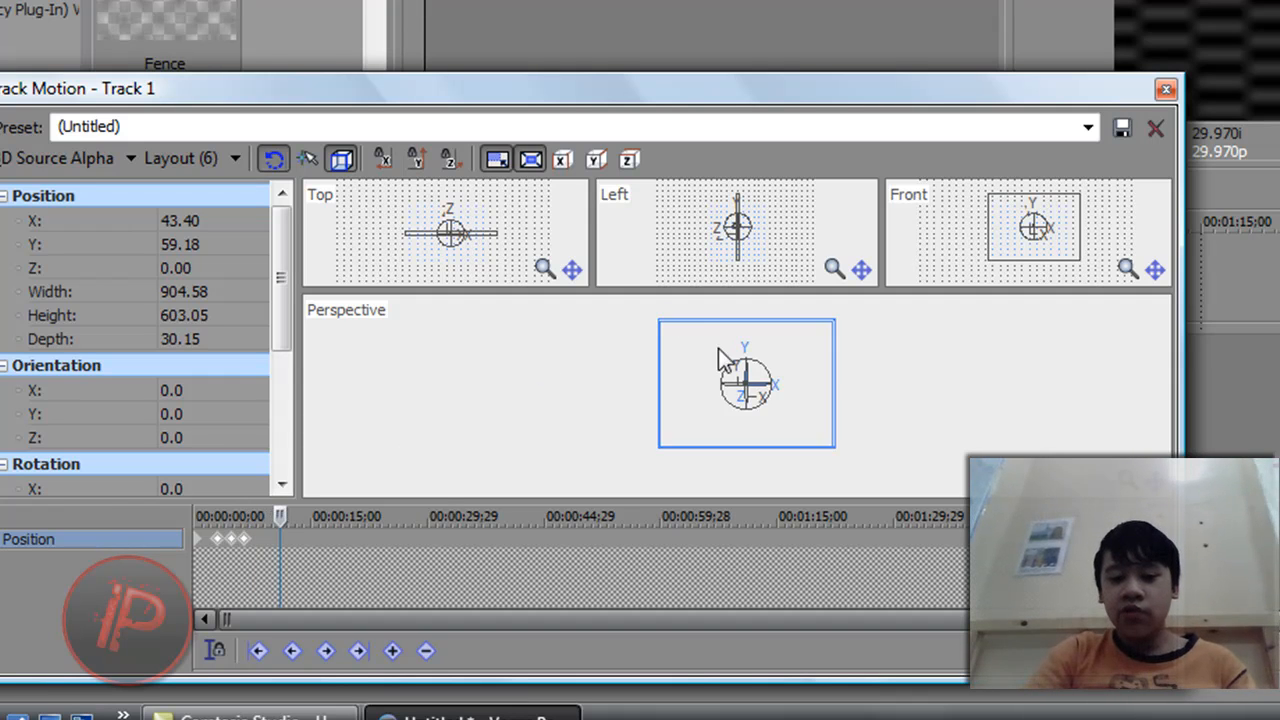
{"action": "left_click_drag", "start_coordinate": [729, 363], "coordinate": [817, 377]}
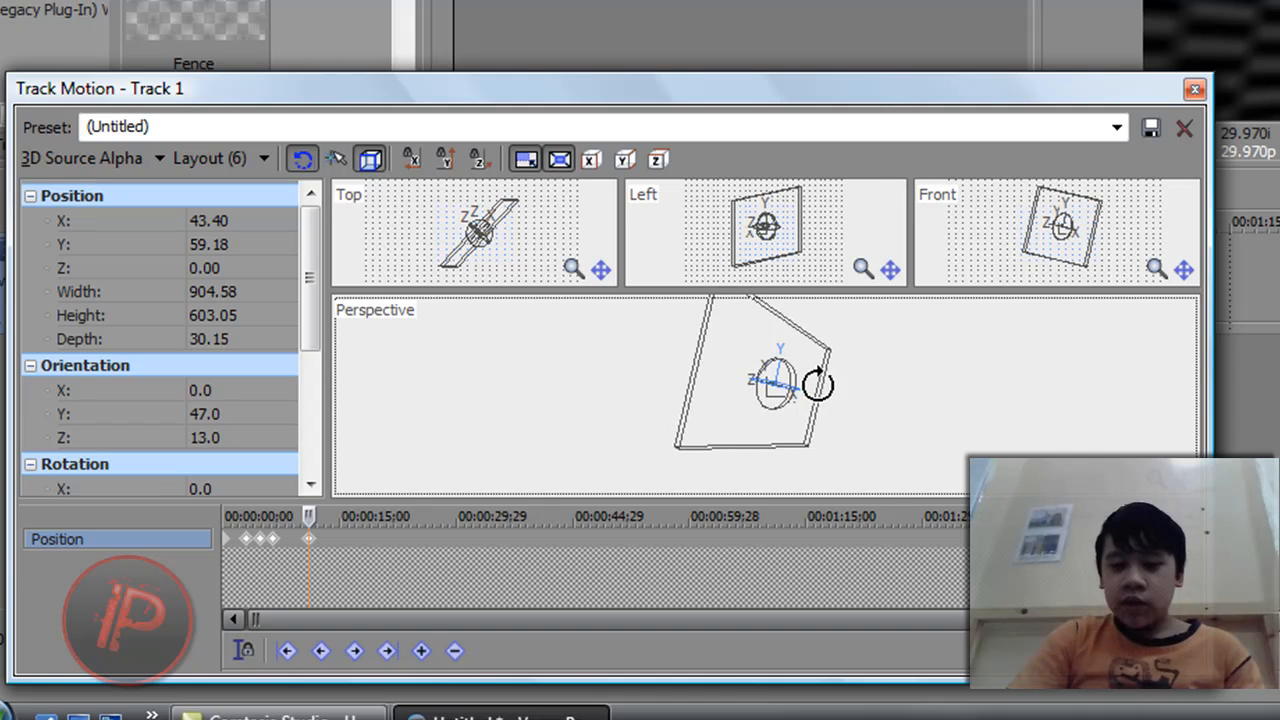
{"action": "left_click_drag", "start_coordinate": [672, 452], "coordinate": [703, 440]}
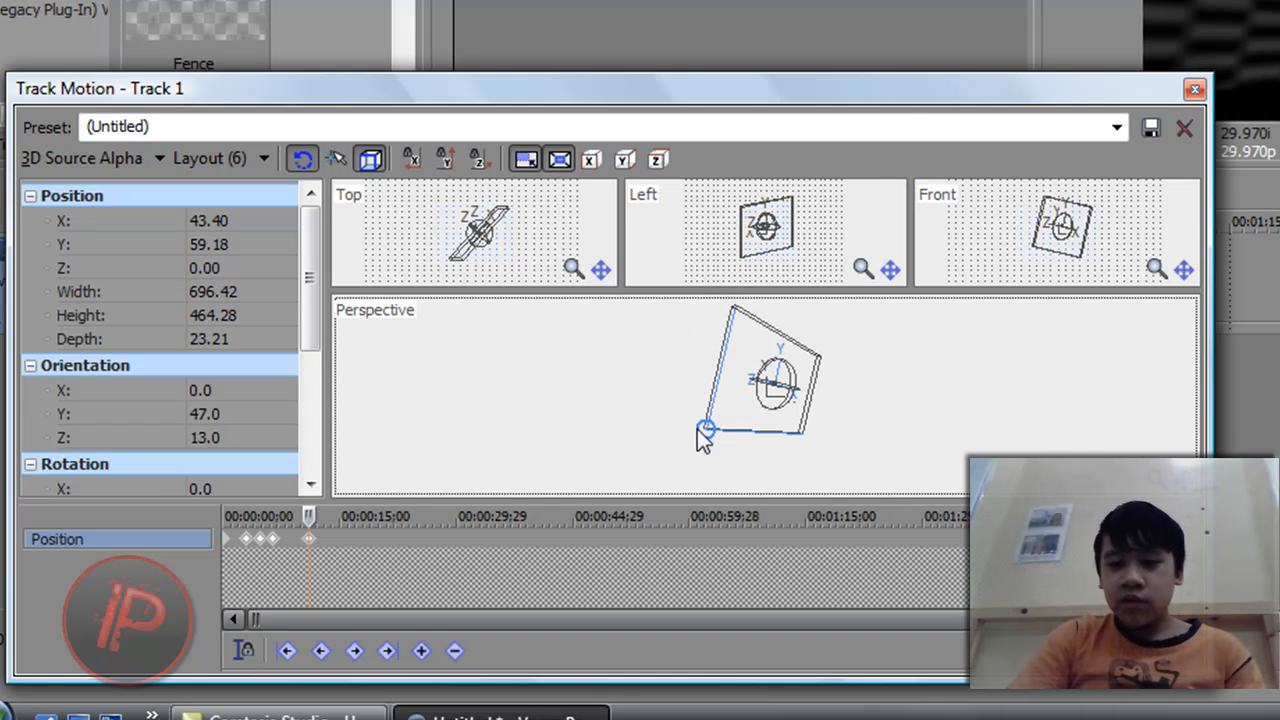
Step: Create a track motion keyframe at 00:00:14;20 and enlarge the rotated frame to about 940 x 627
{"action": "left_click_drag", "start_coordinate": [307, 512], "coordinate": [314, 512]}
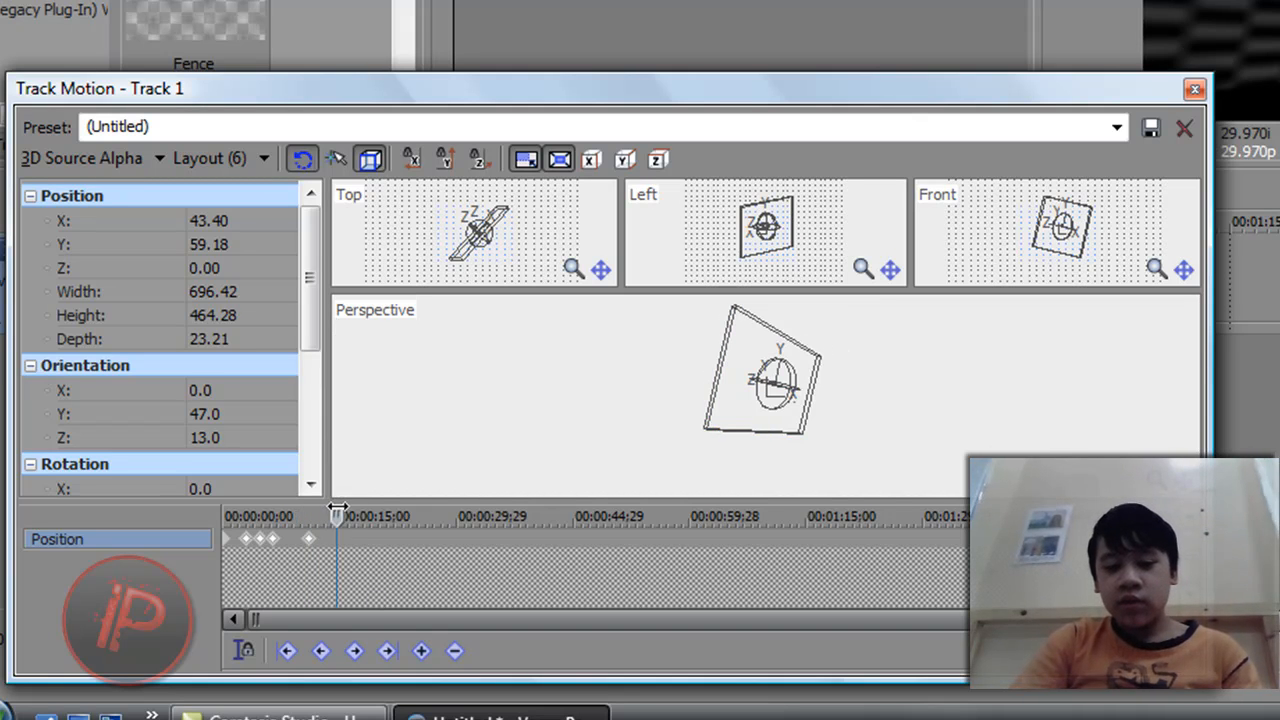
{"action": "left_click_drag", "start_coordinate": [704, 428], "coordinate": [671, 432]}
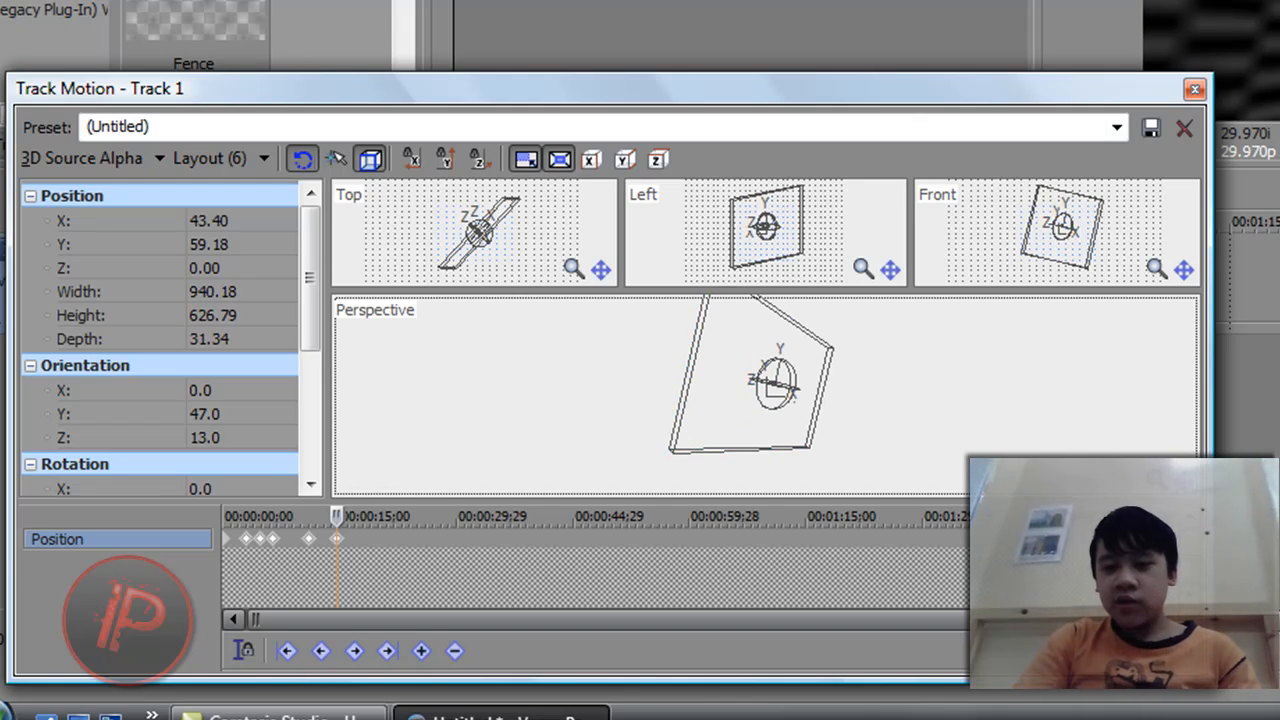
Step: Close the track motion settings and play the extended 3D animation from the start
{"action": "left_click", "coordinate": [1196, 90]}
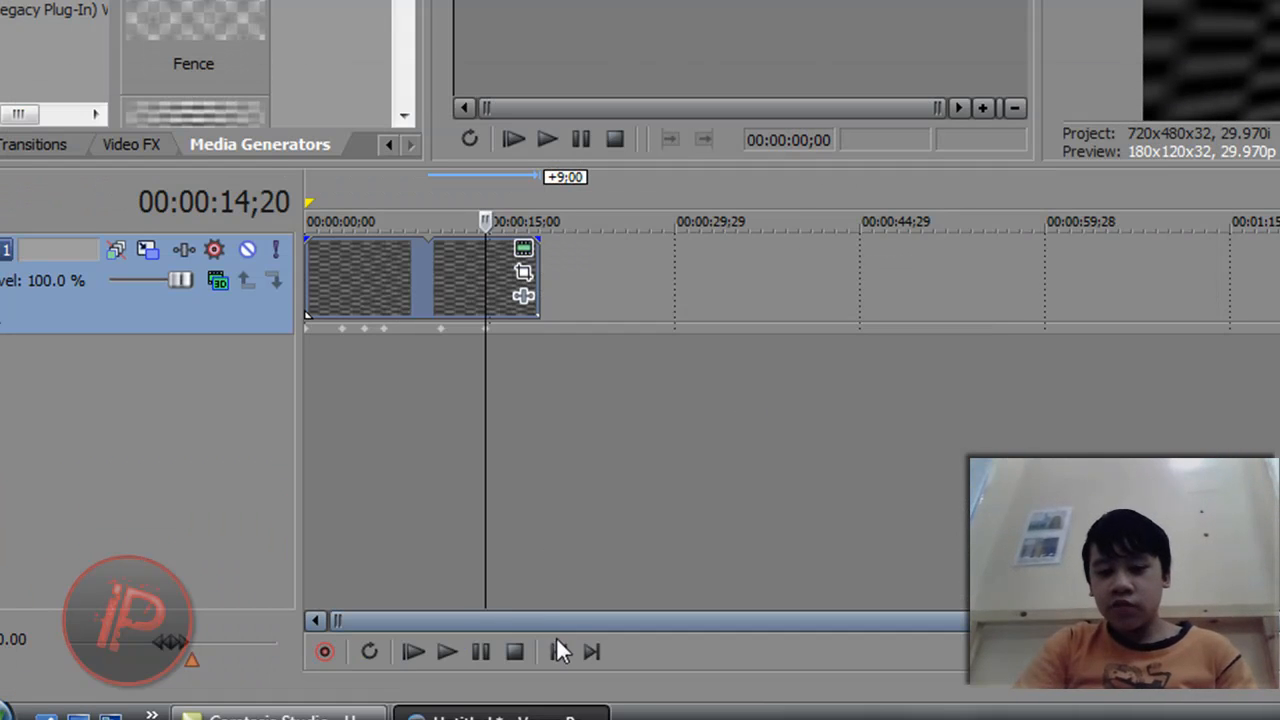
{"action": "left_click", "coordinate": [558, 651]}
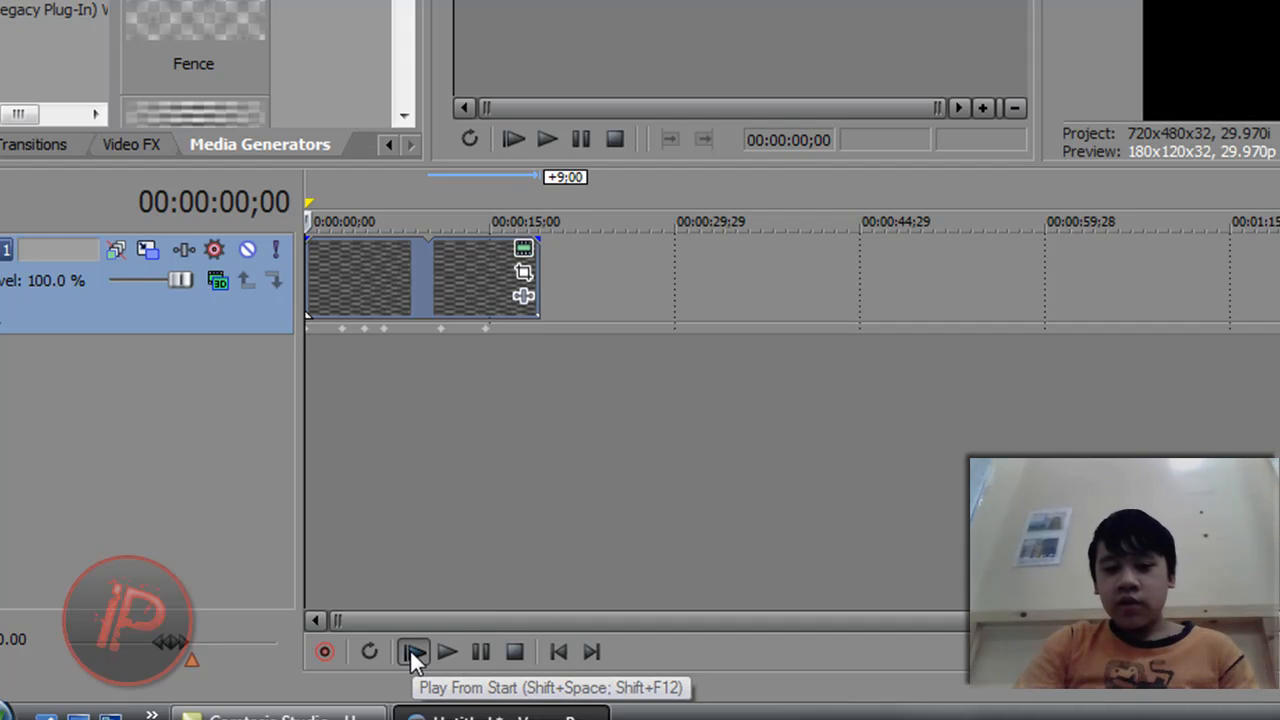
{"action": "left_click", "coordinate": [410, 649]}
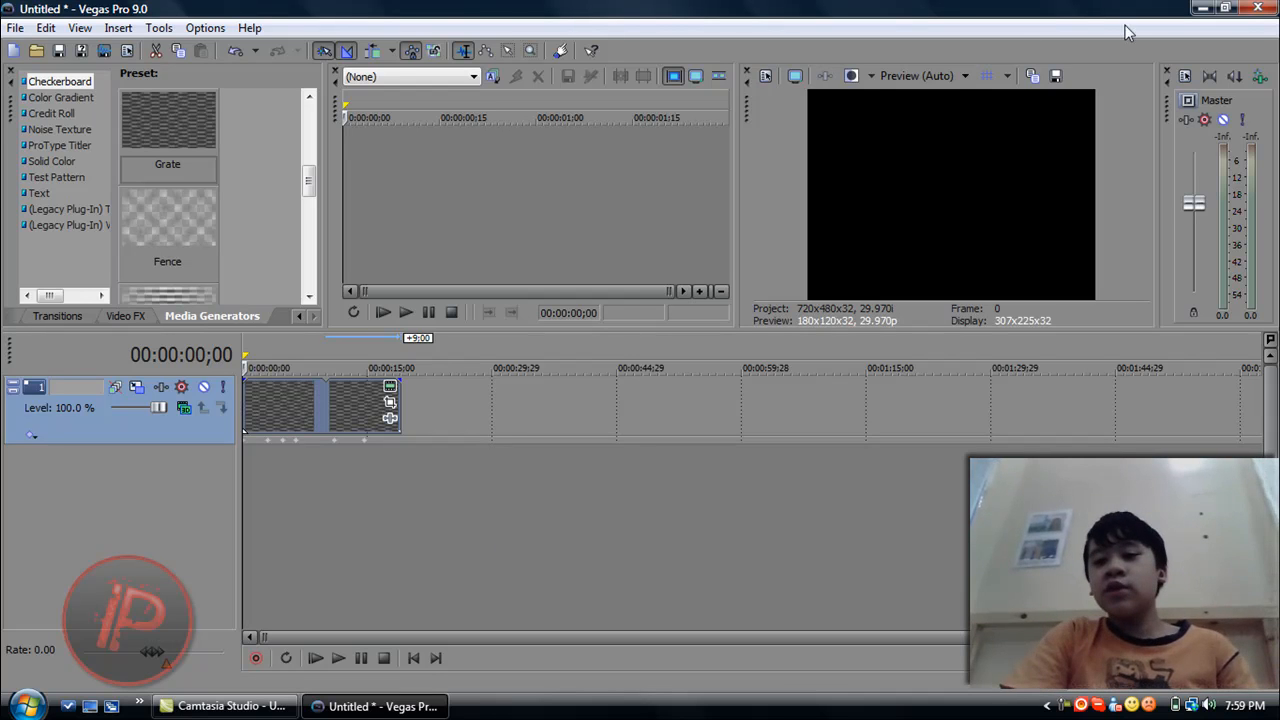
Step: Minimize the Vegas Pro window to show the desktop
{"action": "left_click", "coordinate": [1199, 10]}
{"action": "left_click_drag", "start_coordinate": [730, 166], "coordinate": [697, 189]}
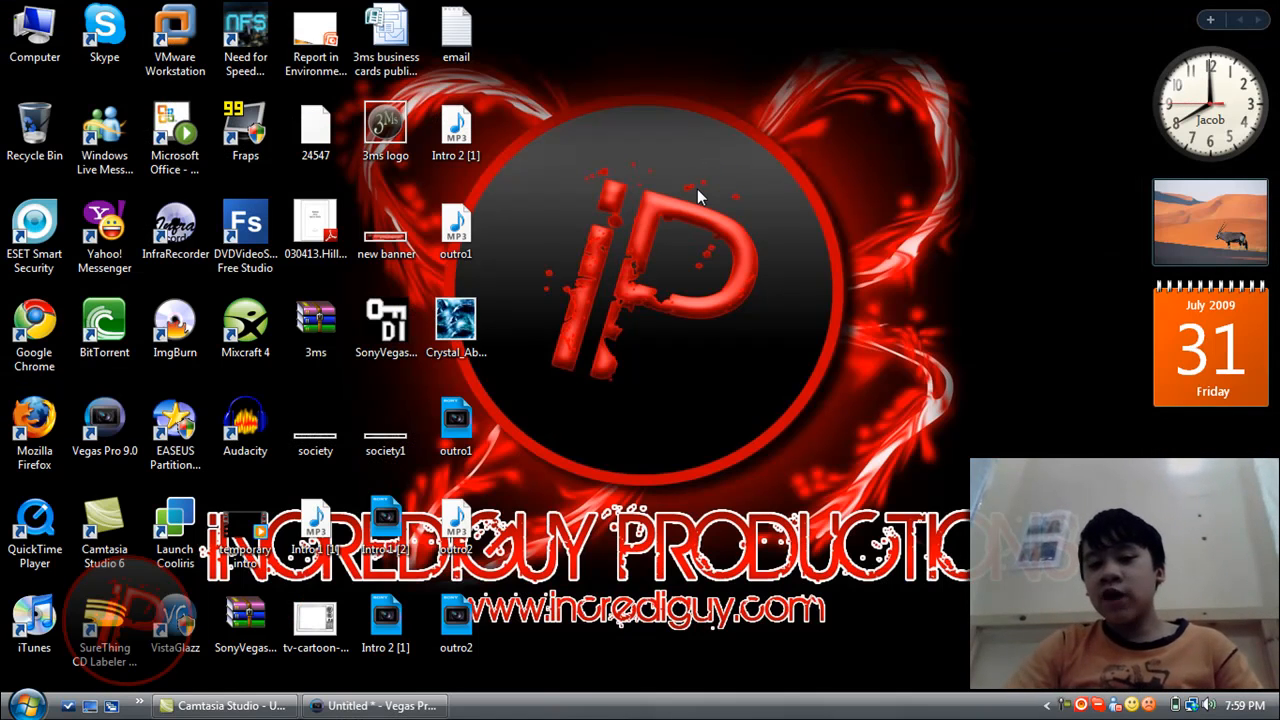